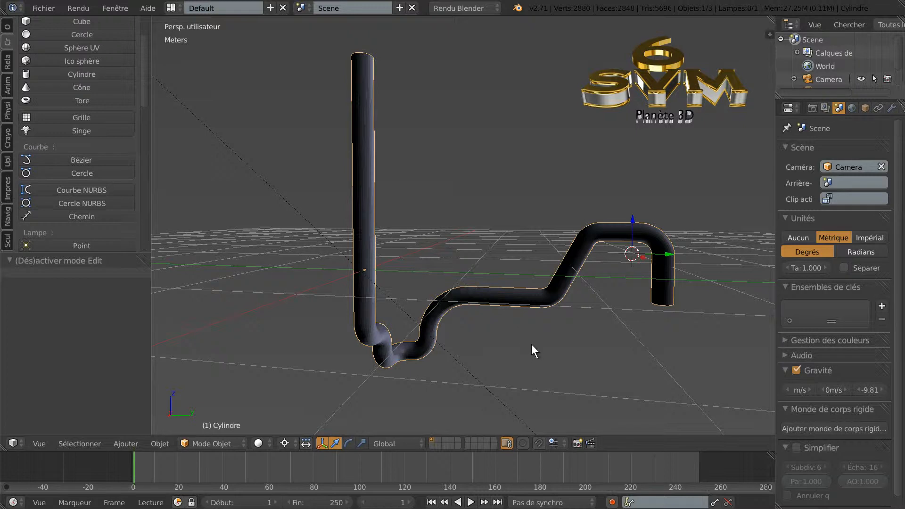
middle_click_drag(507, 352, 374, 324)
scroll(455, 315, "up", 5)
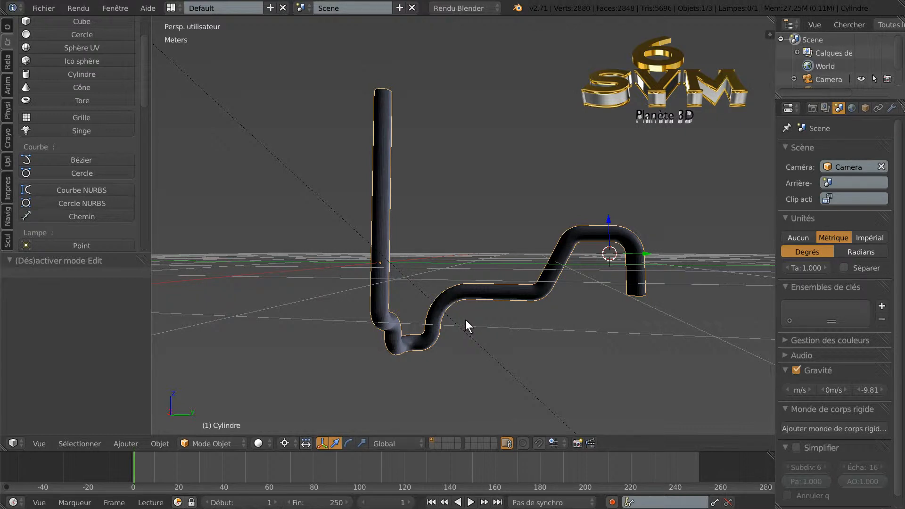
scroll(497, 333, "up", 1)
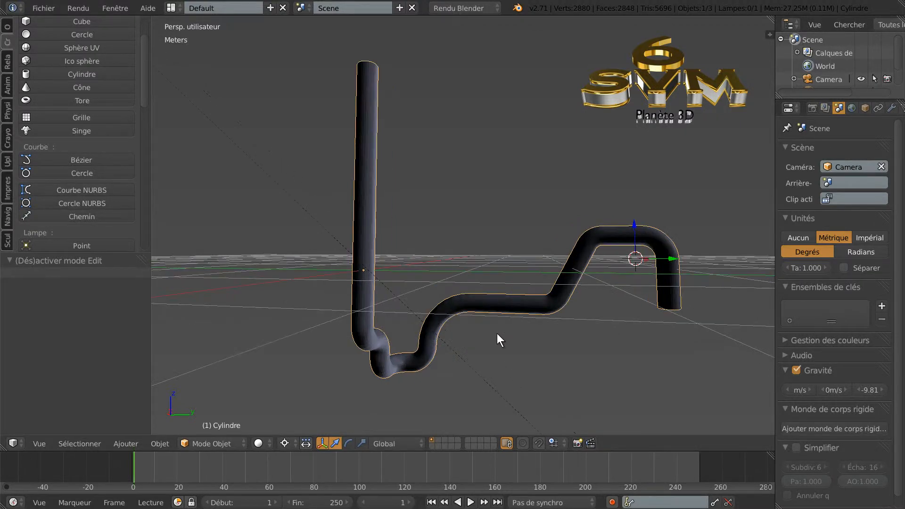
middle_click_drag(509, 338, 566, 333)
middle_click_drag(414, 358, 369, 359)
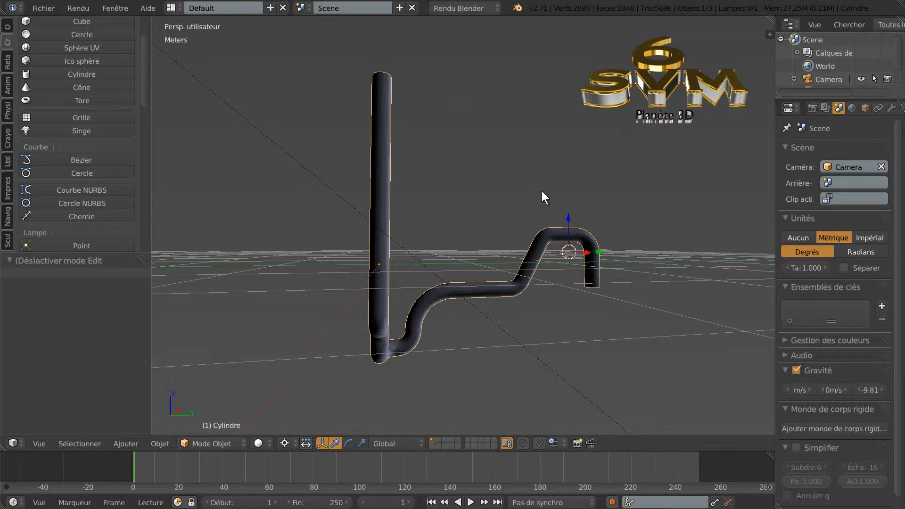
Delete the existing bent pipe object and snap the 3D cursor to the scene centre.
key("x")
left_click(494, 291)
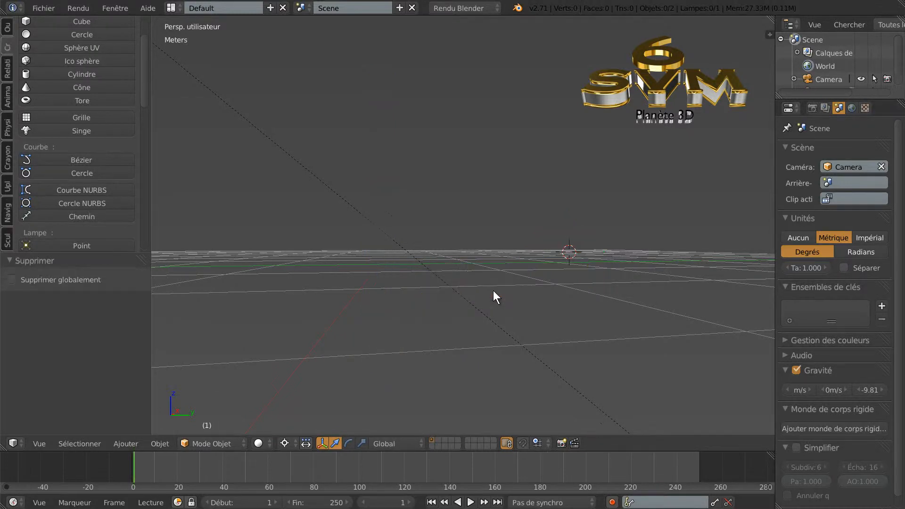
middle_click_drag(496, 287, 548, 294)
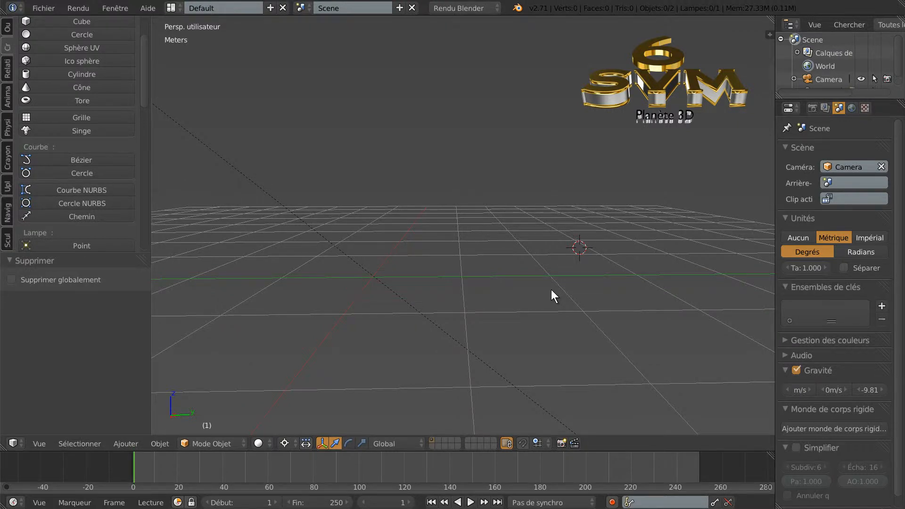
key("shift+s")
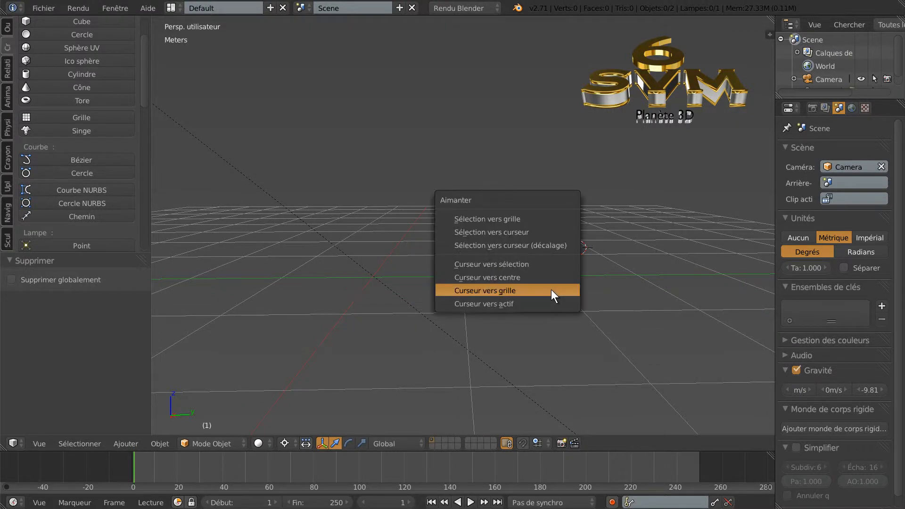
left_click(524, 277)
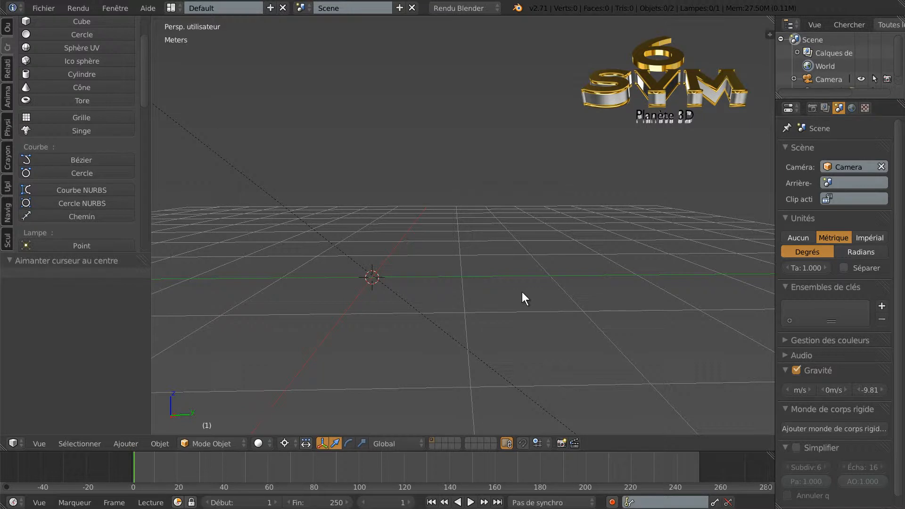
middle_click_drag(458, 303, 467, 327)
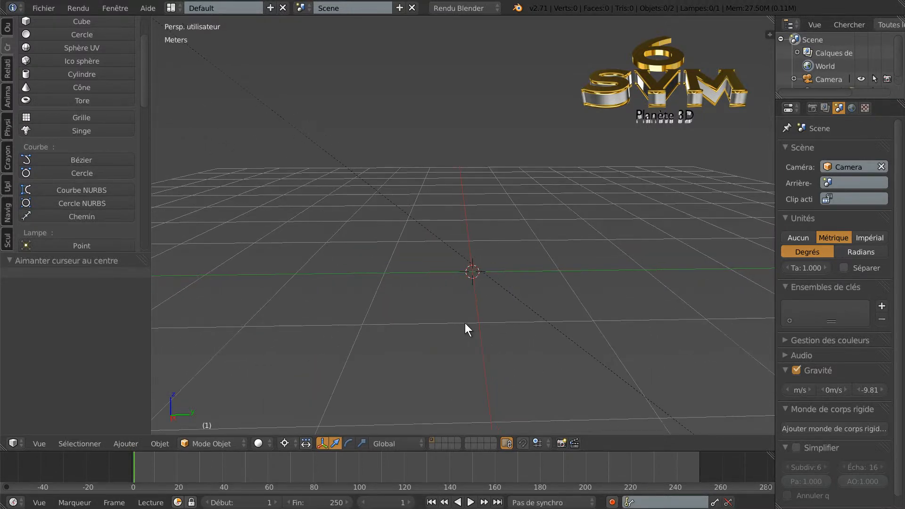
Add an open-ended cylinder with 32 vertices, 10 cm radius and 1 m depth at the 3D cursor, and enlarge the area showing its creation settings.
left_click(24, 73)
scroll(574, 348, "up", 2)
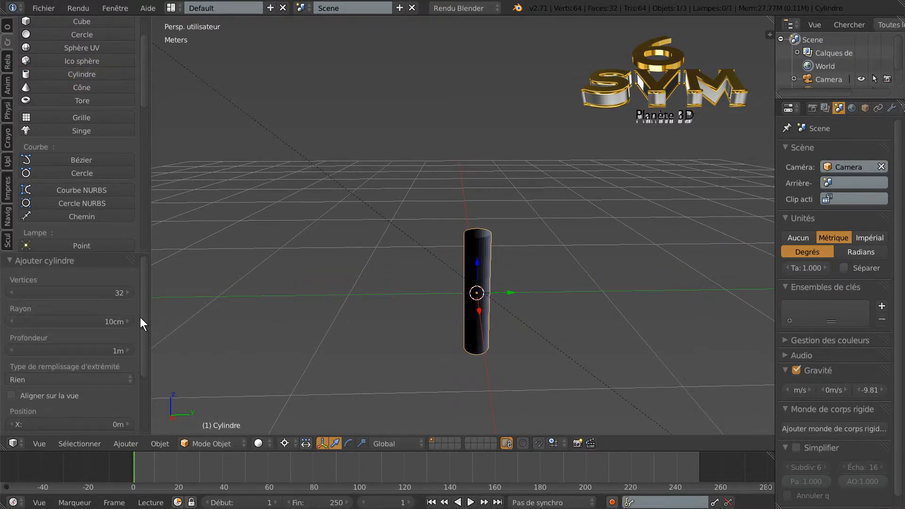
scroll(144, 322, "down", 1)
scroll(145, 335, "up", 1)
left_click_drag(112, 254, 113, 172)
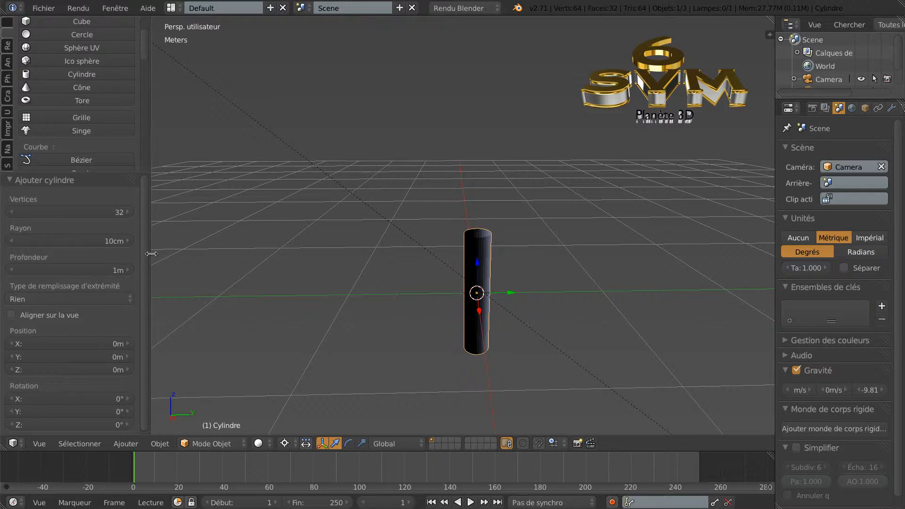
left_click_drag(150, 254, 172, 255)
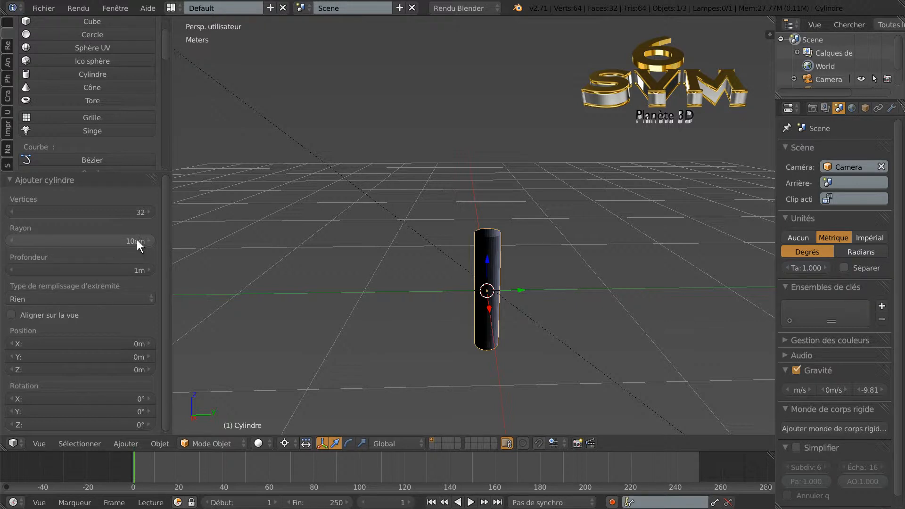
Try another vertex count on the cylinder and restore it to 32, keeping the 10 cm radius.
scroll(455, 254, "up", 4)
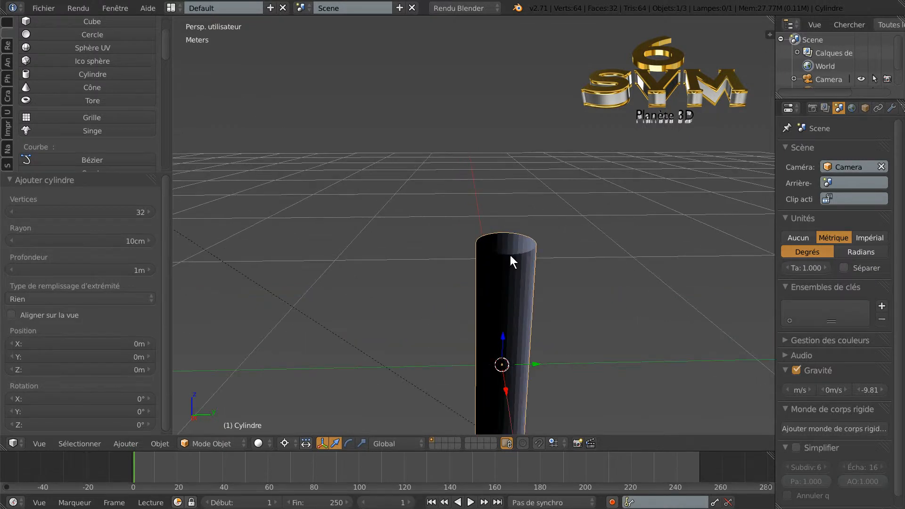
left_click(132, 242)
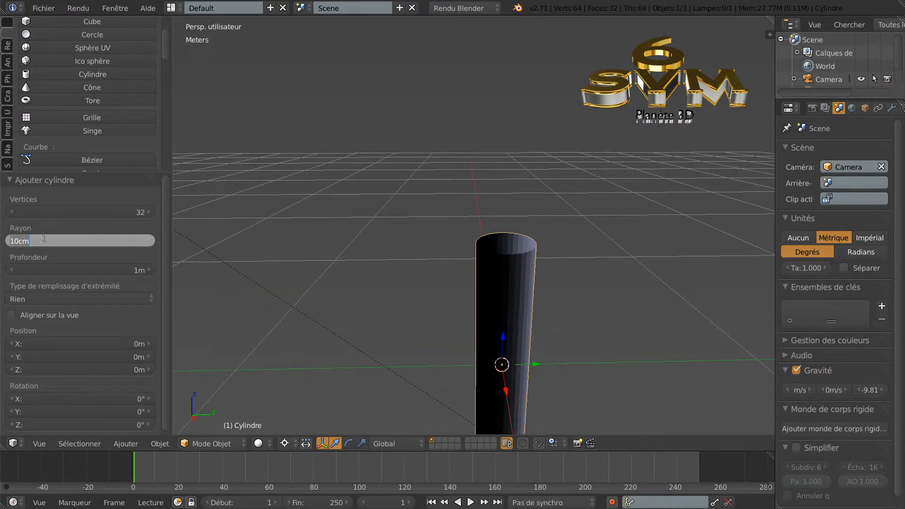
left_click(121, 228)
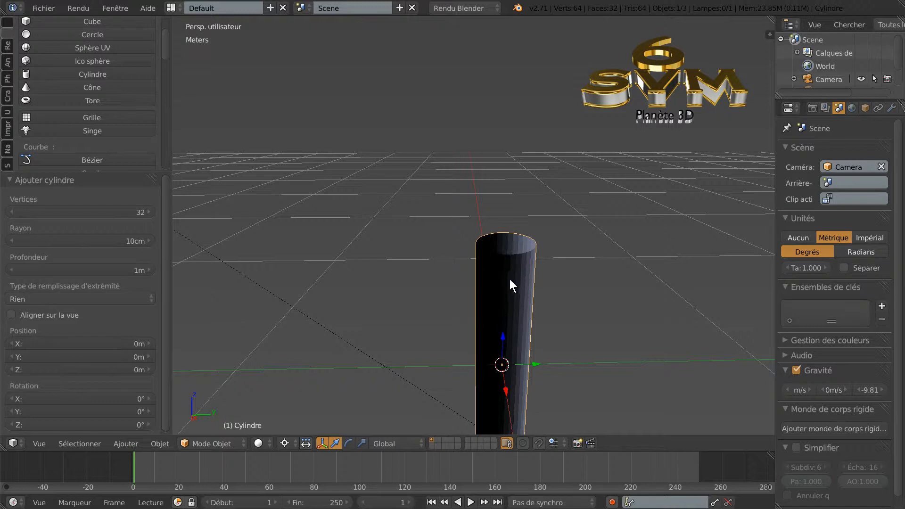
mouse_move(137, 212)
left_mouse_down()
mouse_move(153, 211)
mouse_move(112, 212)
mouse_move(134, 213)
left_mouse_up()
left_click(137, 213)
type("32")
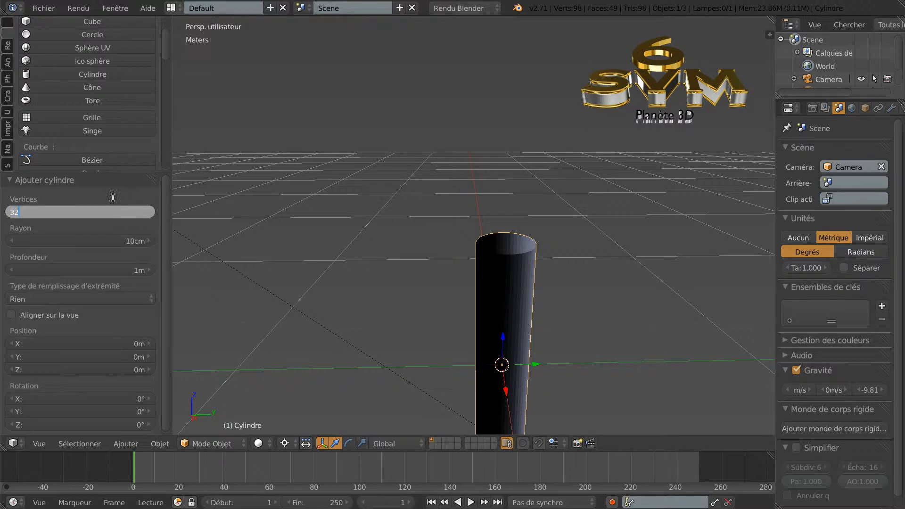
key("Return")
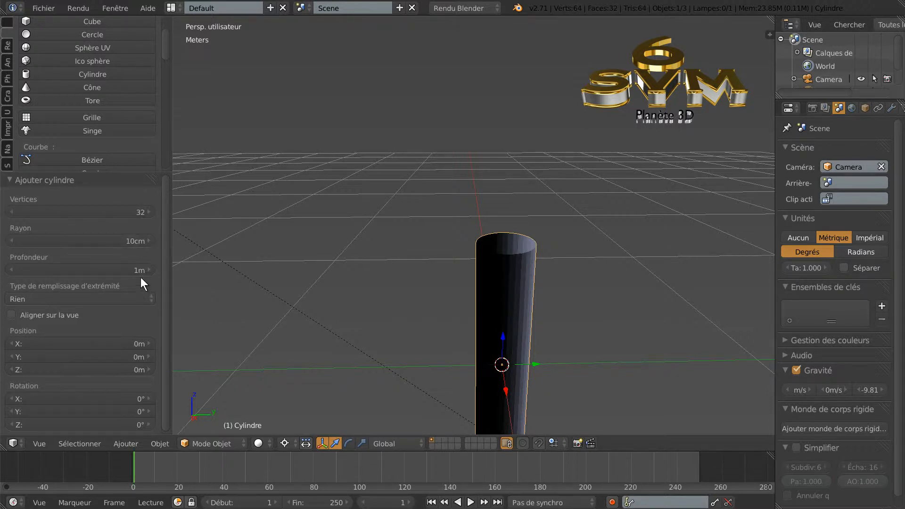
Enter Edit mode on the cylinder and switch to the front orthographic view.
scroll(291, 276, "down", 1)
middle_click_drag(293, 296, 292, 274)
scroll(291, 274, "down", 2)
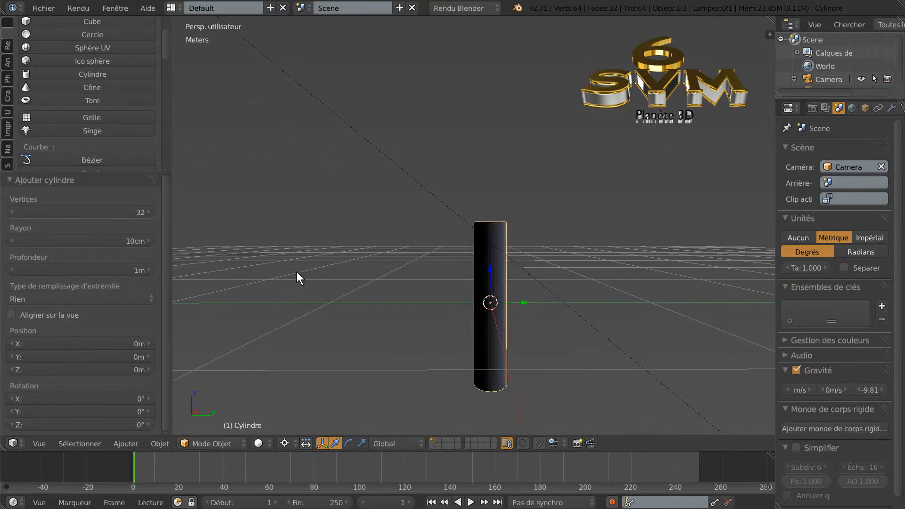
key("Tab")
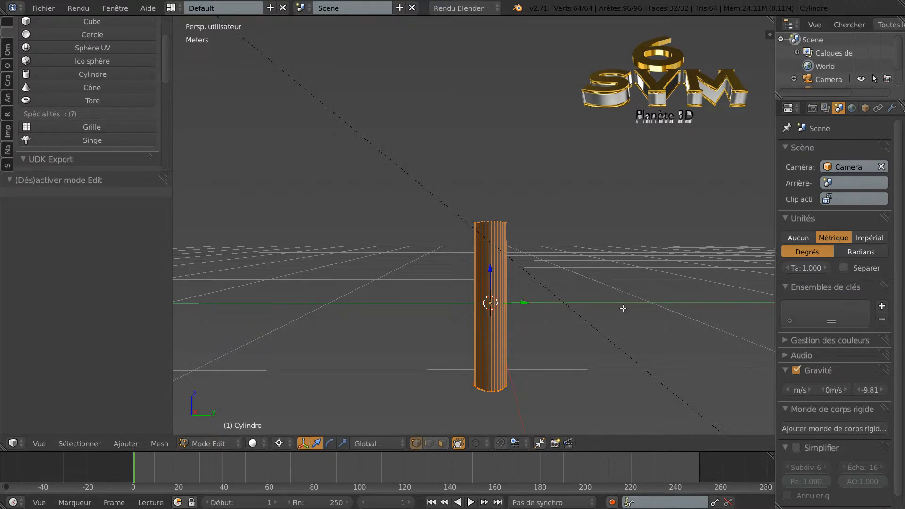
key("KP_1")
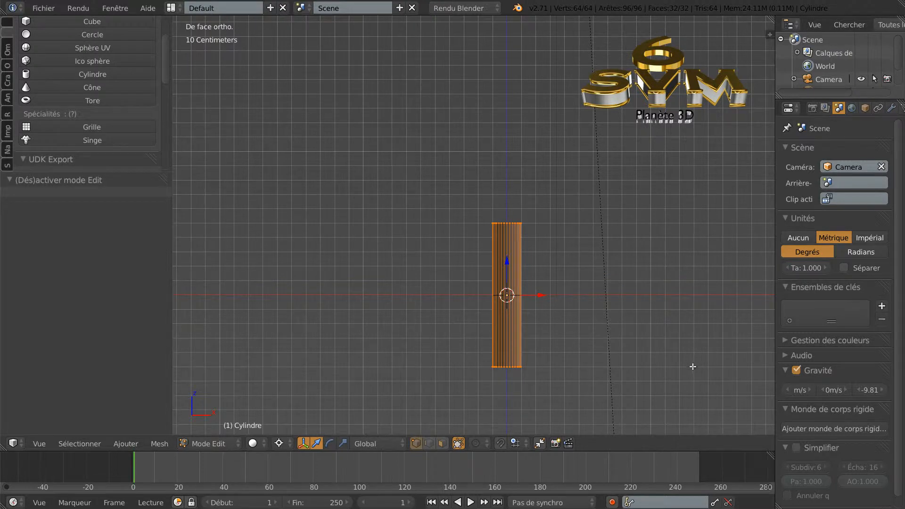
Compare the cylinder's front view in perspective and orthographic projection, ending in orthographic.
key("KP_5")
scroll(679, 369, "down", 2)
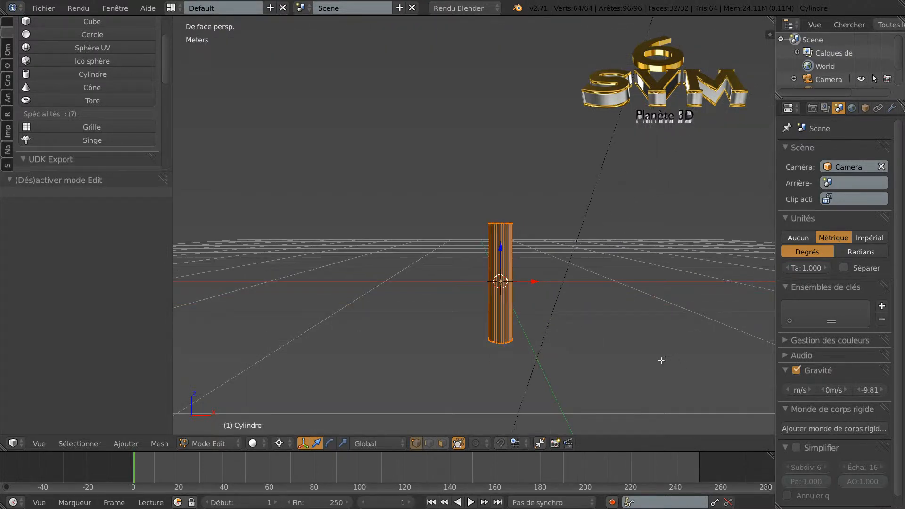
key("KP_5")
scroll(661, 354, "up", 1)
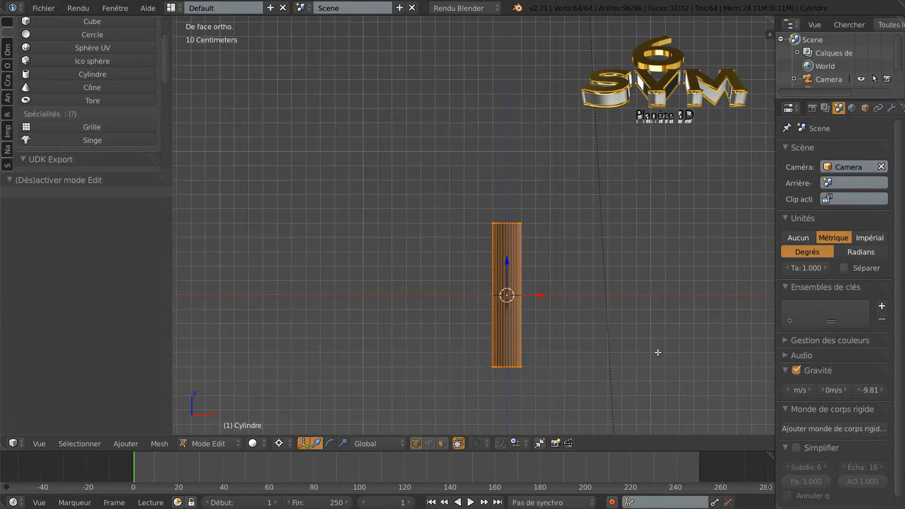
key("KP_5")
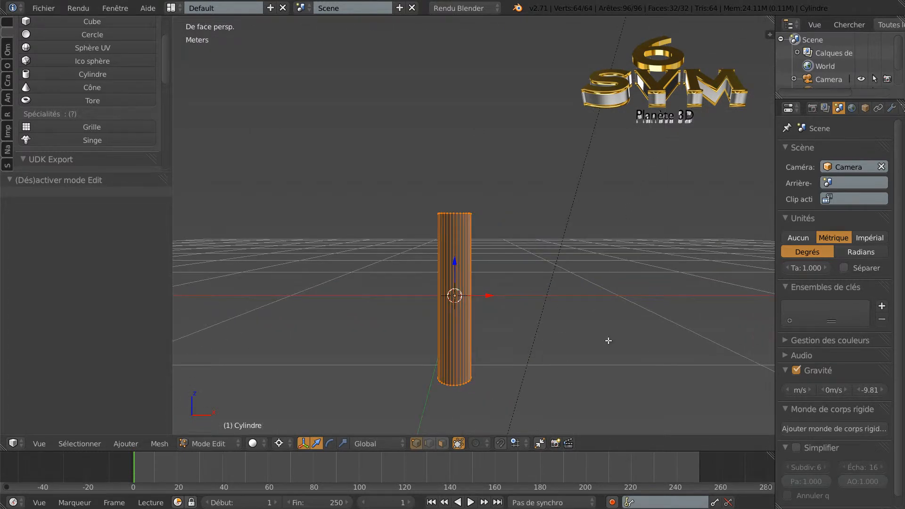
key("KP_5")
scroll(609, 340, "up", 2)
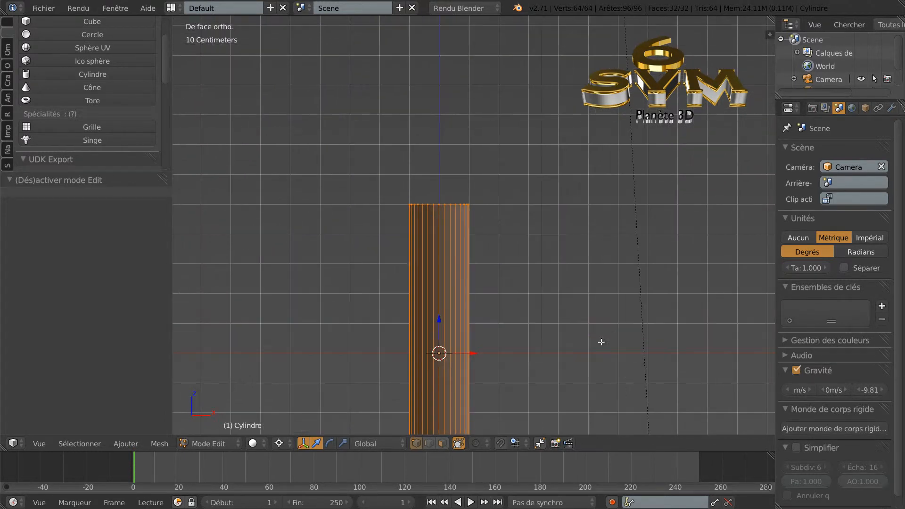
scroll(585, 320, "up", 2)
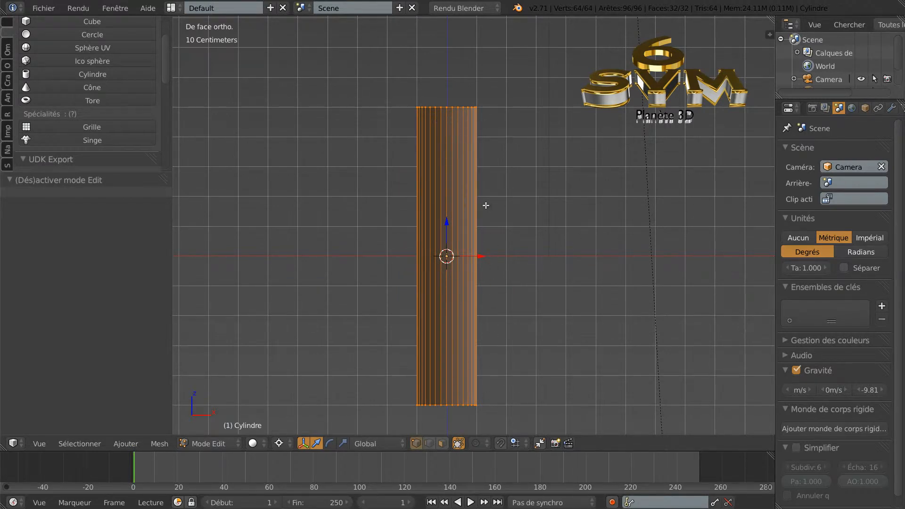
Duplicate the cylinder mesh in place and move the copy about 1.4 m up along the Z axis, leaving a gap between the two sections.
middle_click_drag(512, 197, 512, 256, "shift")
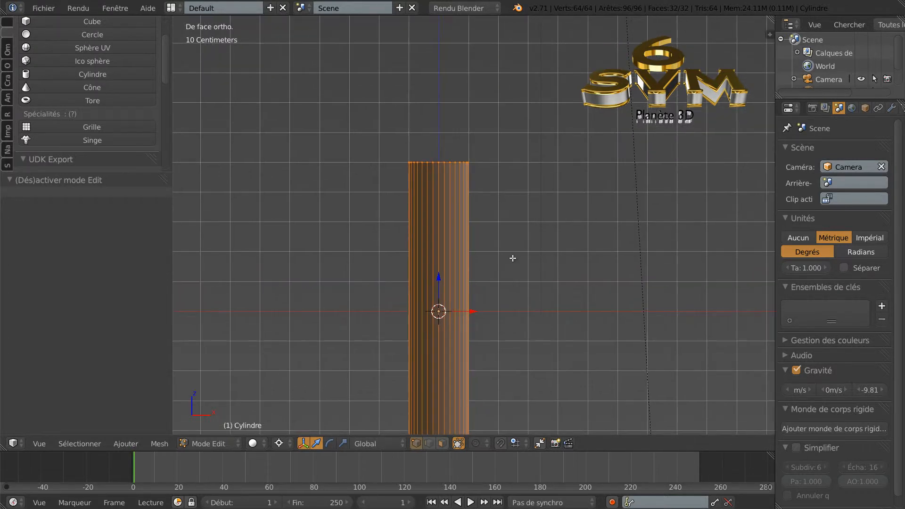
scroll(512, 255, "down", 2)
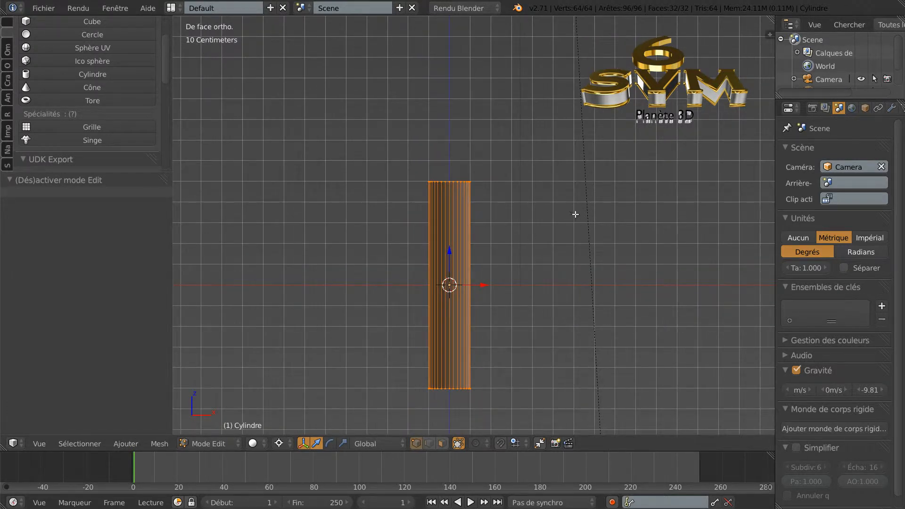
middle_click_drag(570, 222, 536, 265, "shift")
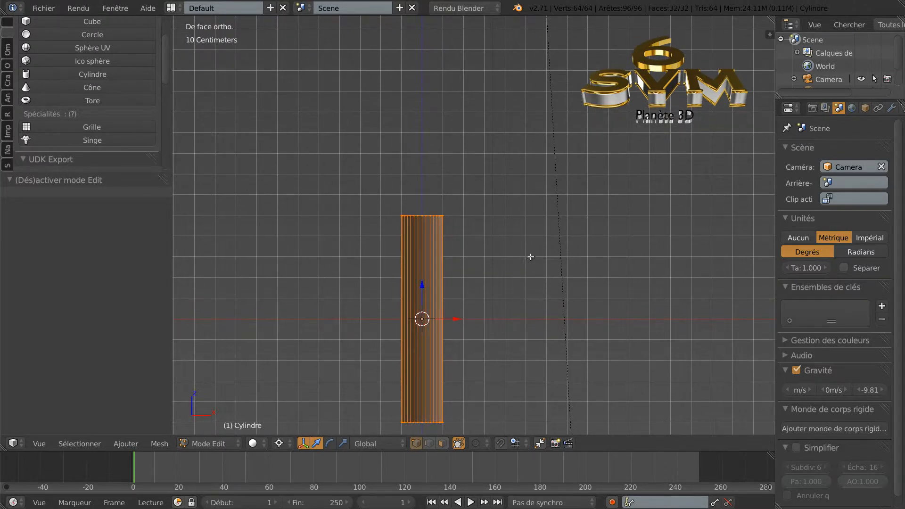
scroll(535, 258, "down", 2)
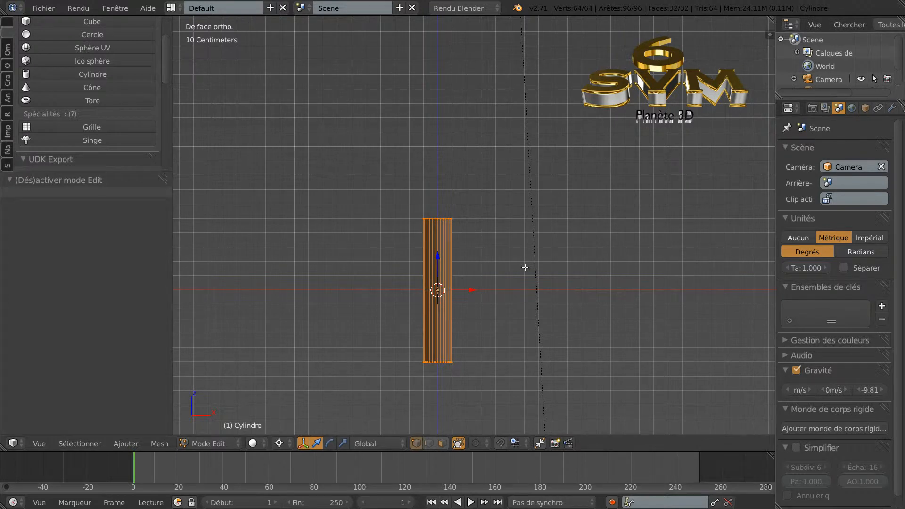
middle_click_drag(517, 266, 520, 289, "shift")
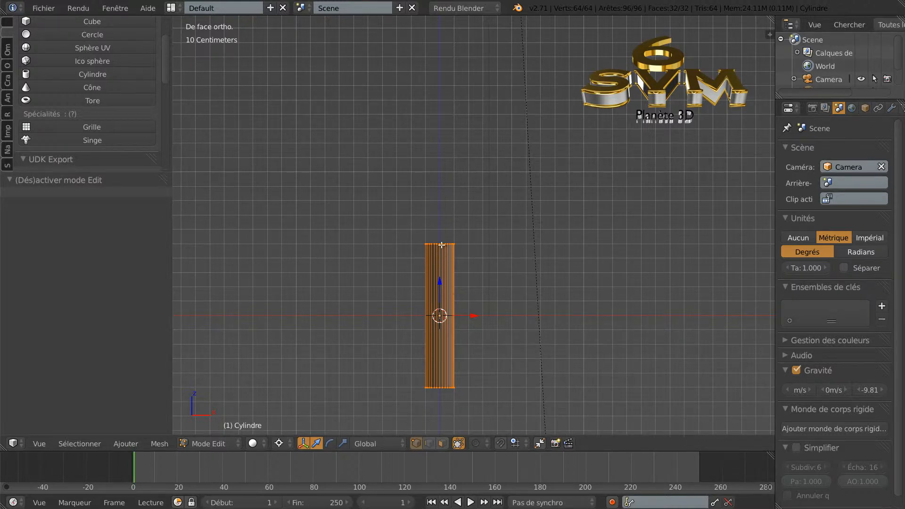
key("shift+s")
left_click(524, 259)
key("shift+s")
key("shift+d")
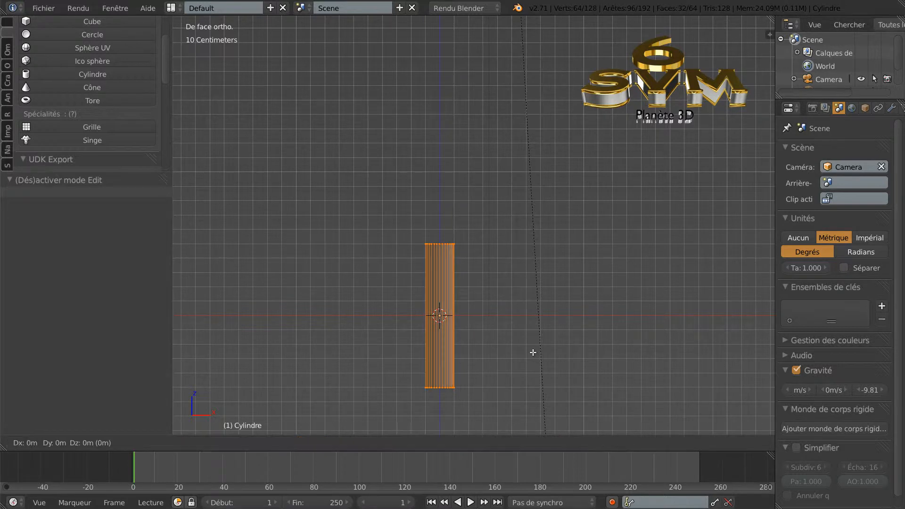
right_click(534, 353)
key("g")
key("z")
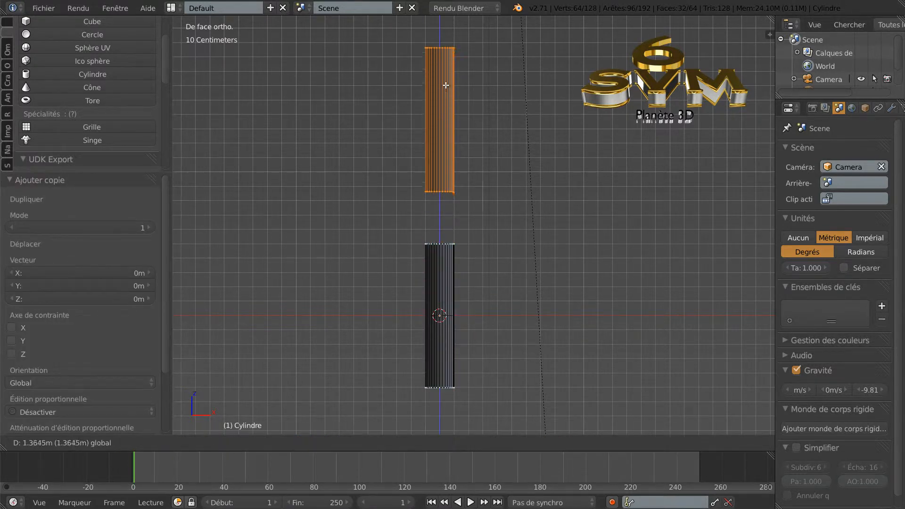
left_click(449, 85)
Deselect everything, switch to wireframe display and circle-select the two facing end rings on either side of the gap.
scroll(521, 239, "up", 1)
middle_click_drag(531, 248, 545, 263, "shift")
key("a")
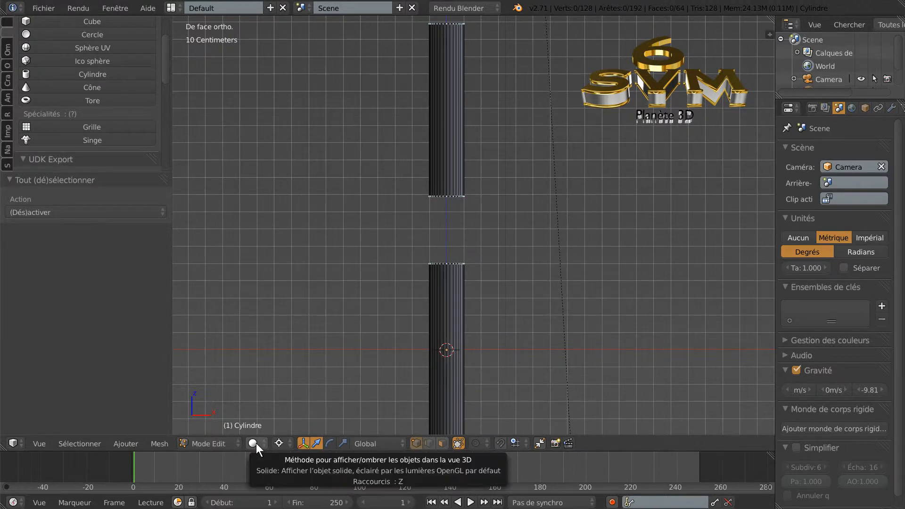
key("z")
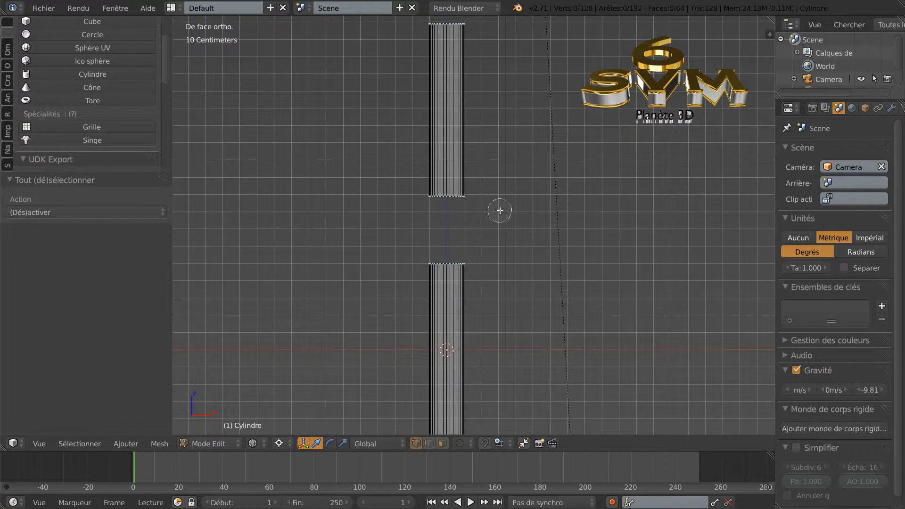
key("c")
mouse_move(426, 203)
left_mouse_down()
mouse_move(448, 199)
mouse_move(418, 247)
mouse_move(427, 259)
mouse_move(481, 262)
left_mouse_up()
right_click(490, 249)
scroll(516, 247, "up", 2)
scroll(515, 247, "up", 1)
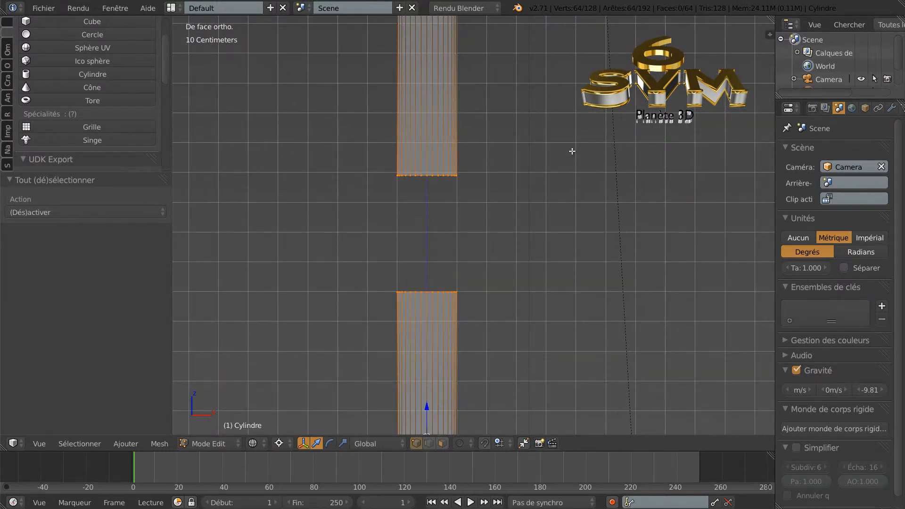
Bridge the two selected end rings with LoopTools Bridge and inspect the joined pipe in Object mode and Edit mode.
key("w")
mouse_move(578, 138)
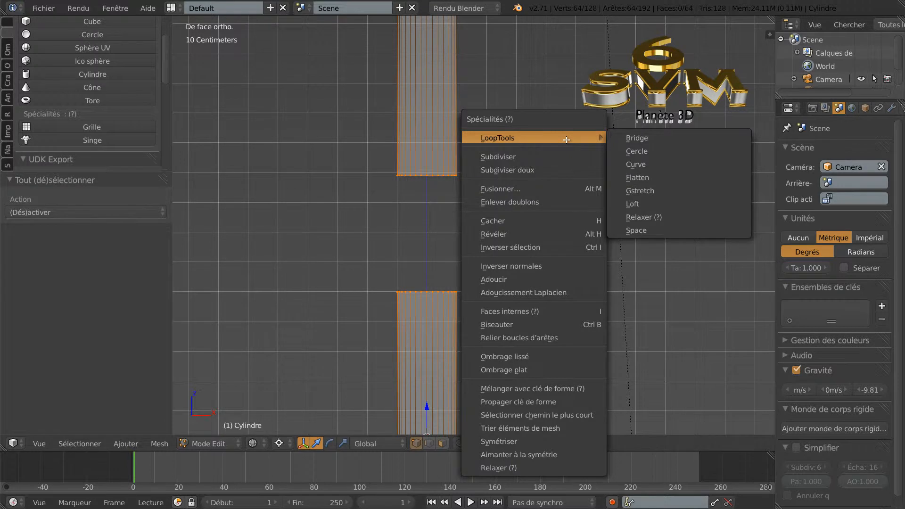
left_click(649, 139)
key("Tab")
middle_click_drag(626, 202, 463, 245)
key("Tab")
middle_click_drag(561, 247, 582, 239)
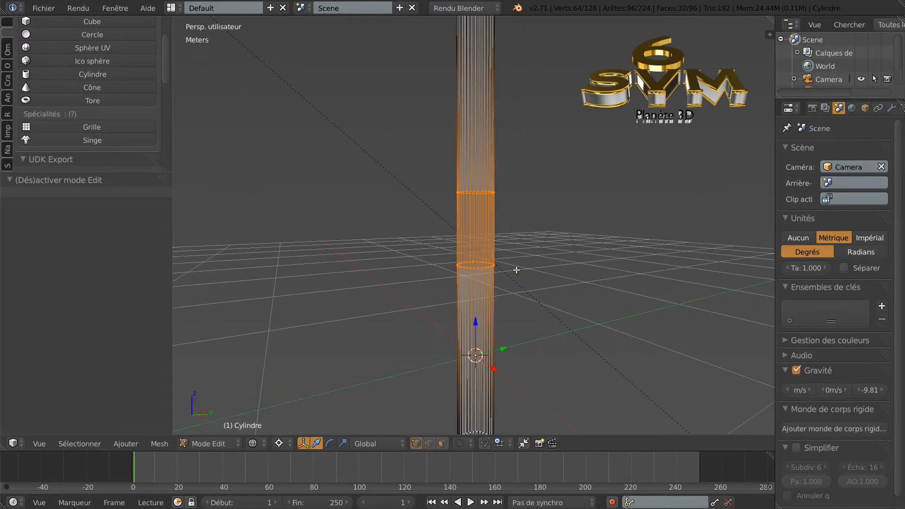
Switch to the front orthographic view at the pipe's upper end and set the pivot point to the 3D cursor.
key("KP_1")
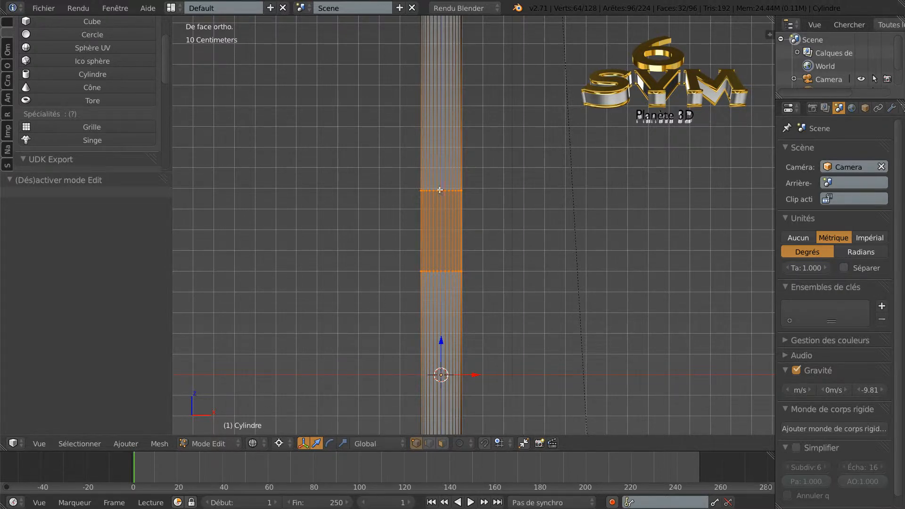
scroll(449, 185, "down", 2)
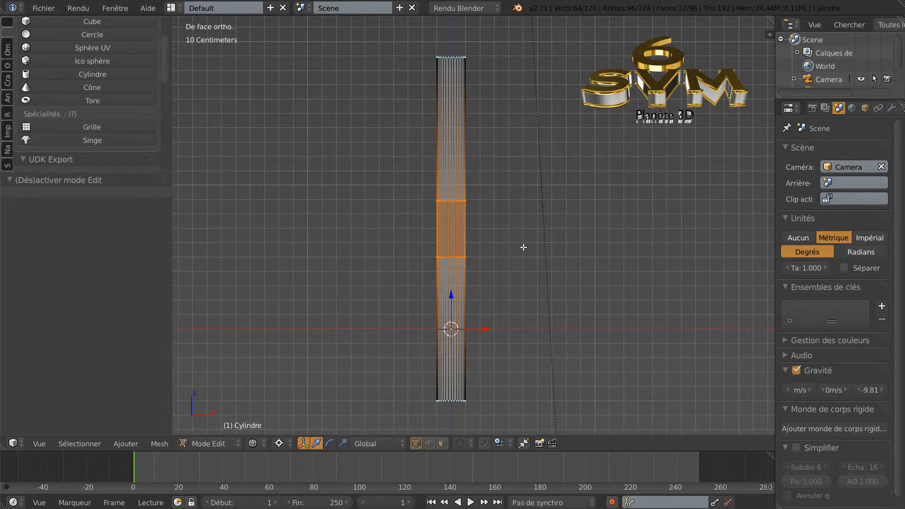
middle_click_drag(535, 196, 520, 283, "shift")
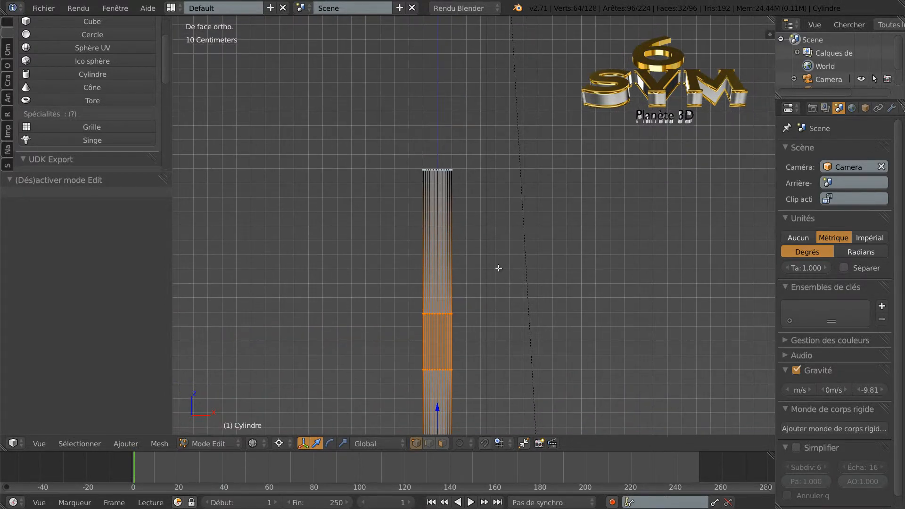
scroll(499, 269, "down", 2)
scroll(490, 208, "up", 4)
scroll(512, 266, "down", 2)
scroll(495, 267, "up", 4)
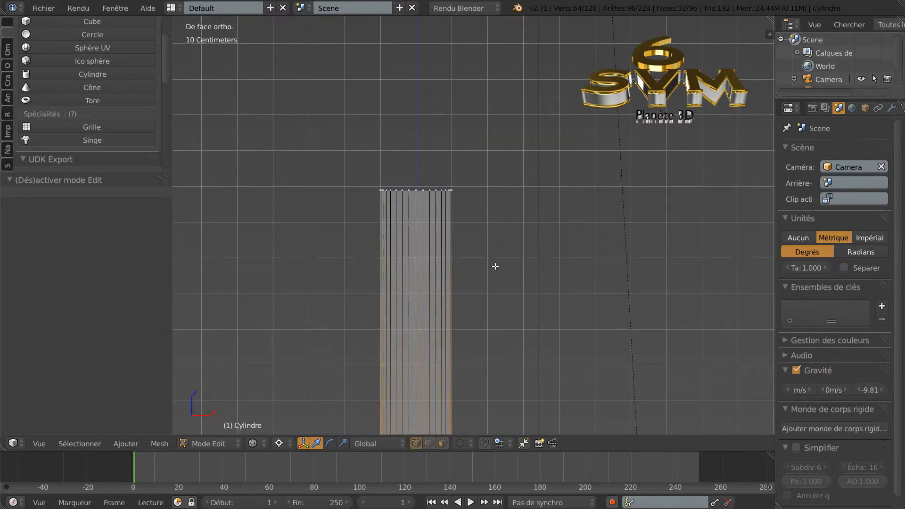
scroll(471, 241, "up", 1)
scroll(474, 241, "down", 2)
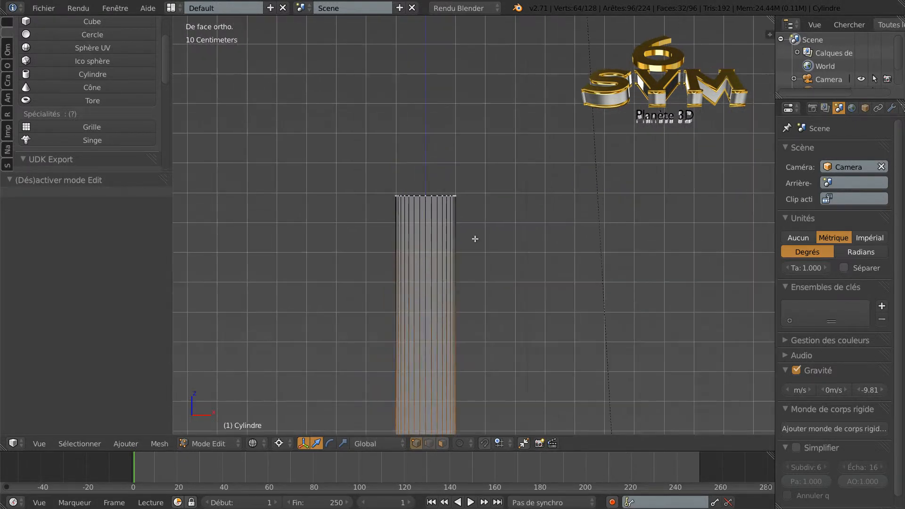
left_click(278, 444)
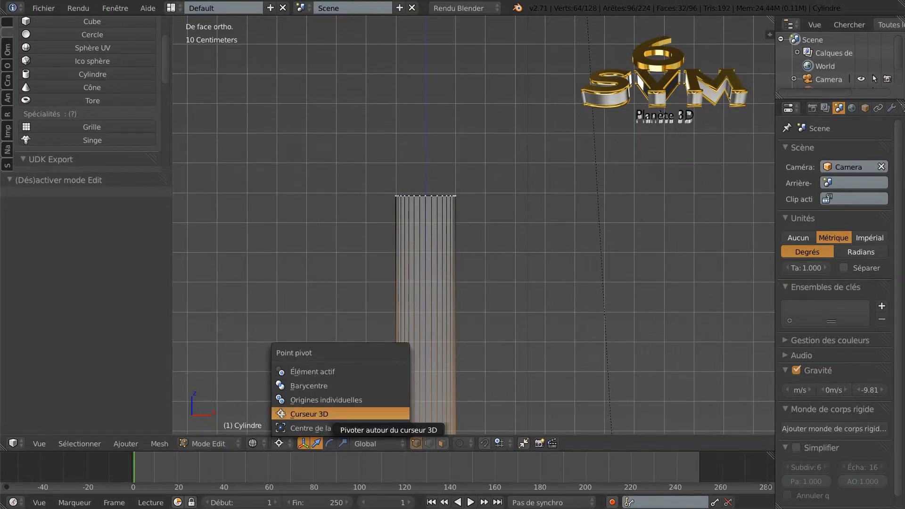
left_click(281, 415)
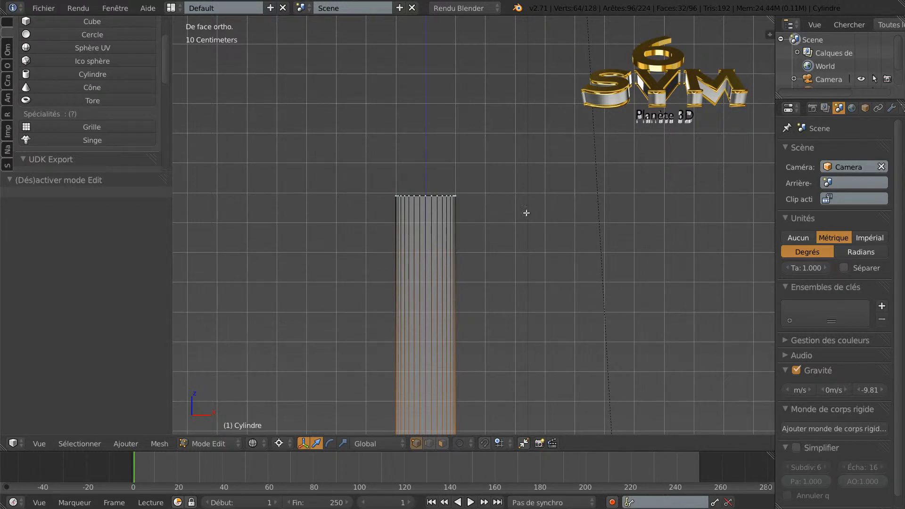
Place the 3D cursor at two trial spots beside the pipe's upper end, snapping it to the nearest grid division each time.
left_click(544, 156)
left_click(545, 167)
left_click(545, 165)
key("shift+s")
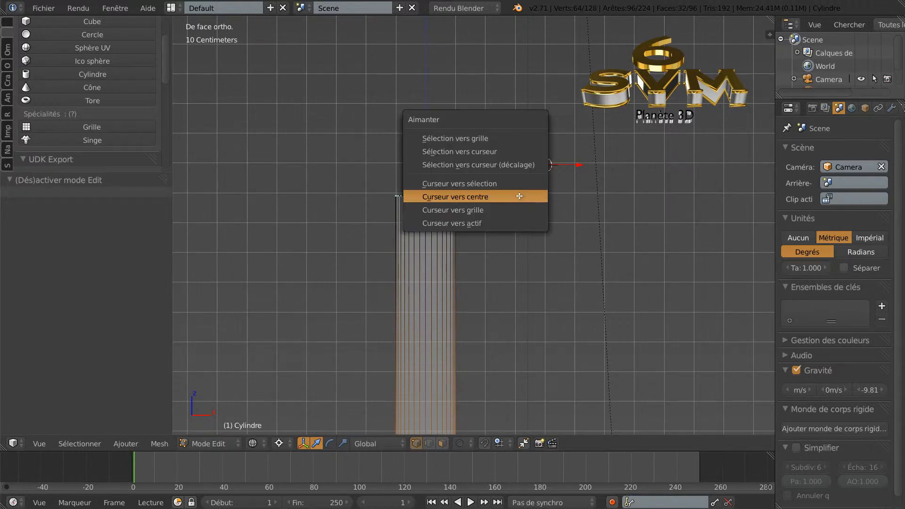
left_click(450, 209)
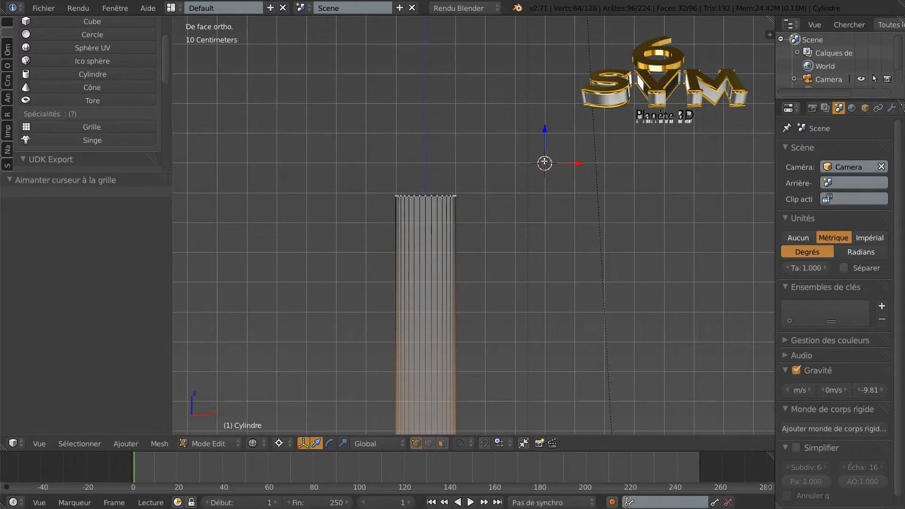
left_click(526, 215)
key("shift+s")
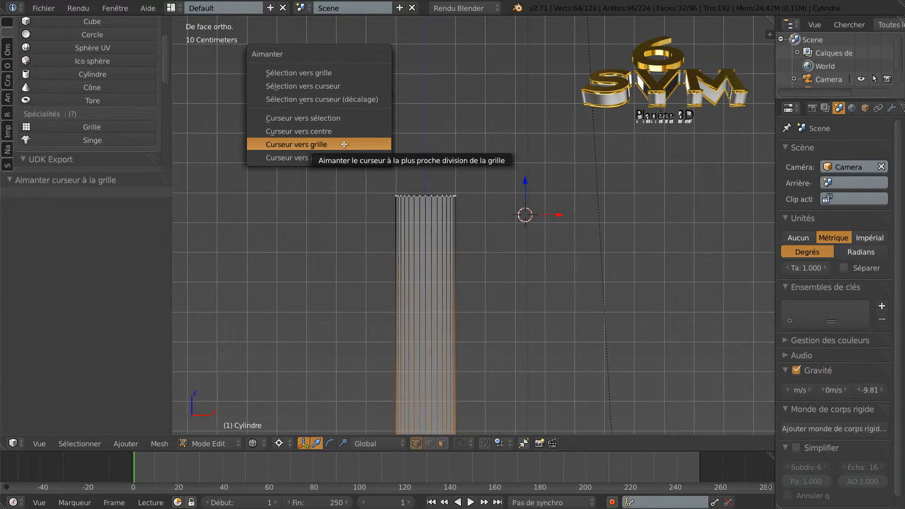
left_click(345, 144)
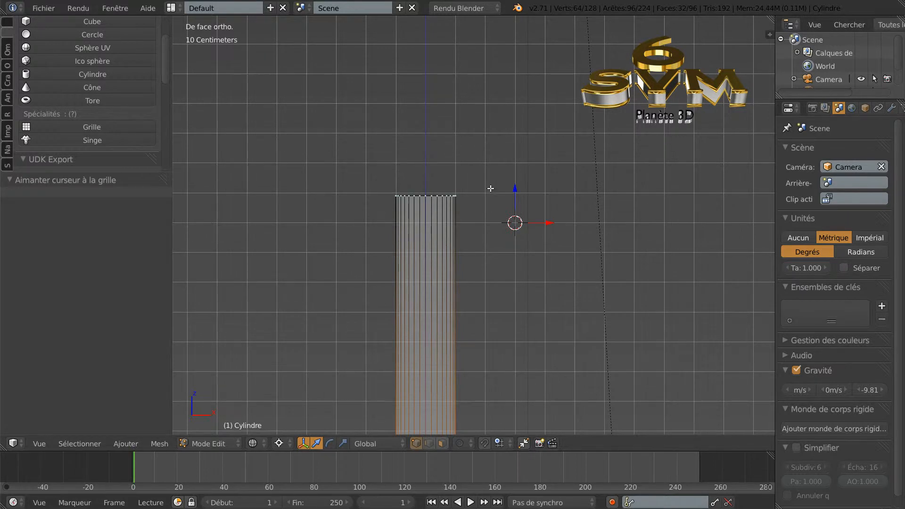
Place the 3D cursor one 10 cm grid division beyond the pipe's +X side, level with its top end, and snap it to the grid.
left_click(491, 188)
key("shift+s")
key("shift+s")
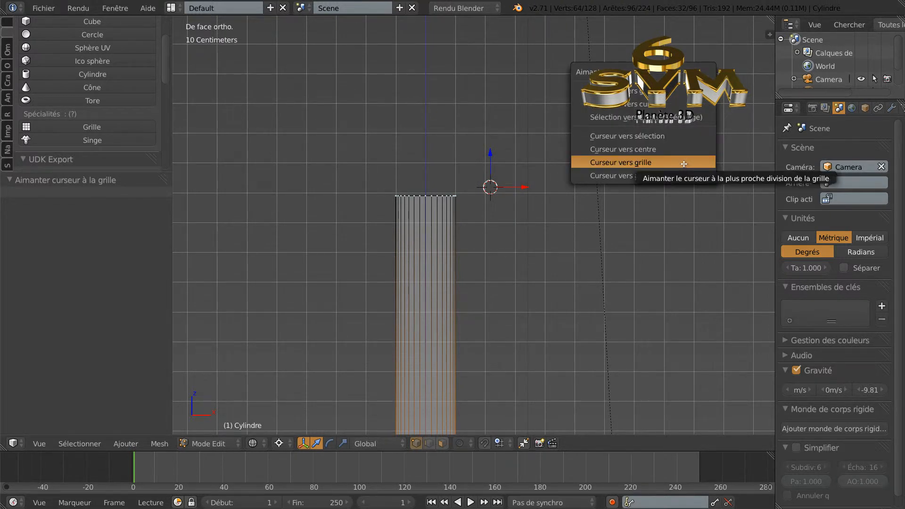
left_click(684, 163)
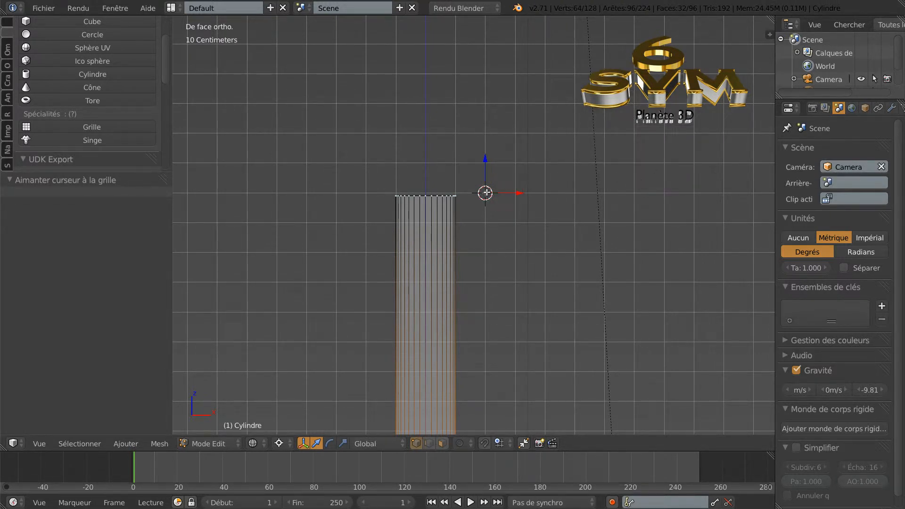
scroll(480, 225, "up", 2)
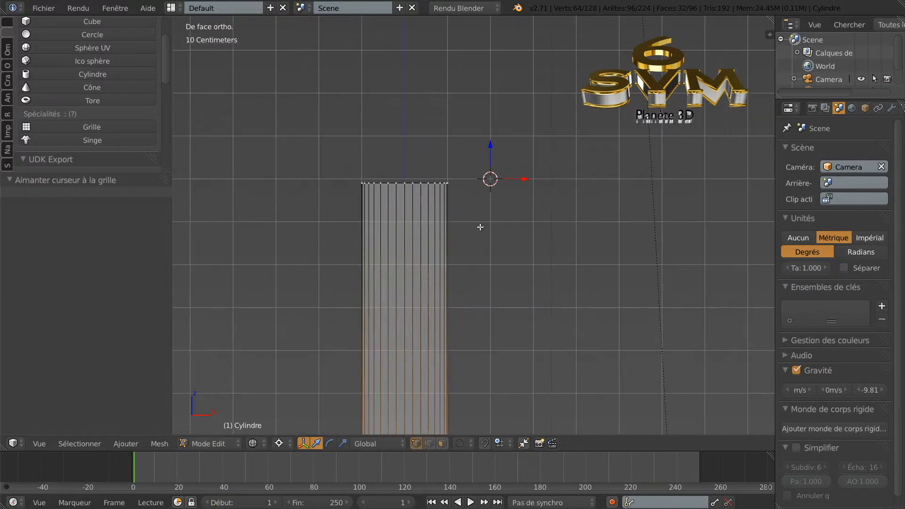
middle_click_drag(478, 223, 482, 267, "shift")
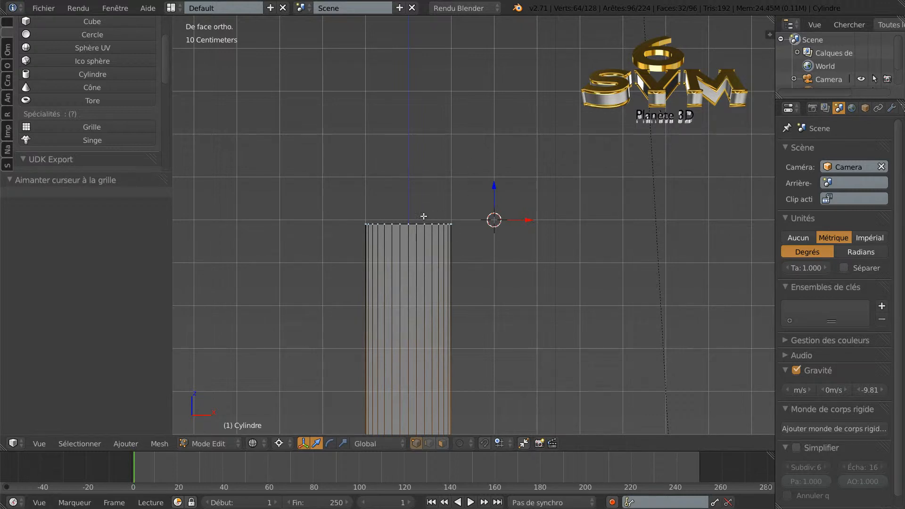
key("c")
left_click(446, 224)
left_click_drag(446, 224, 366, 222)
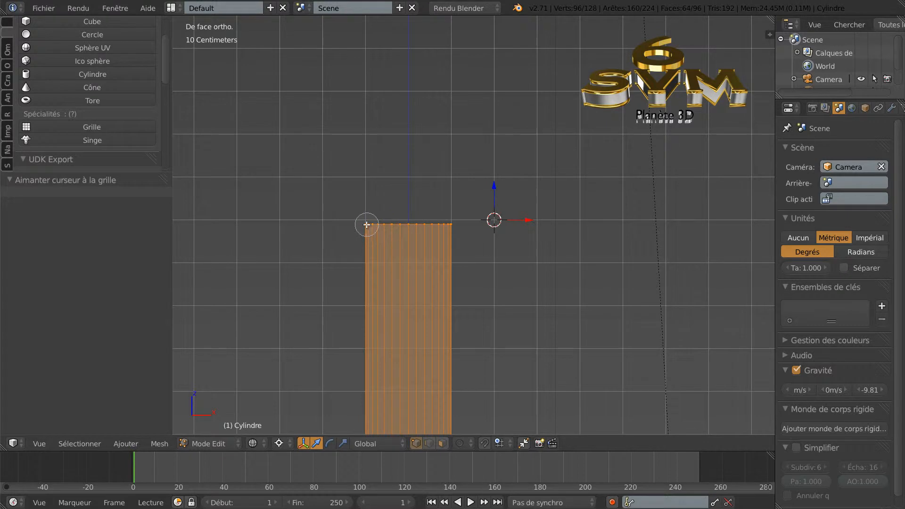
right_click(342, 251)
scroll(534, 318, "down", 1)
scroll(535, 318, "down", 3)
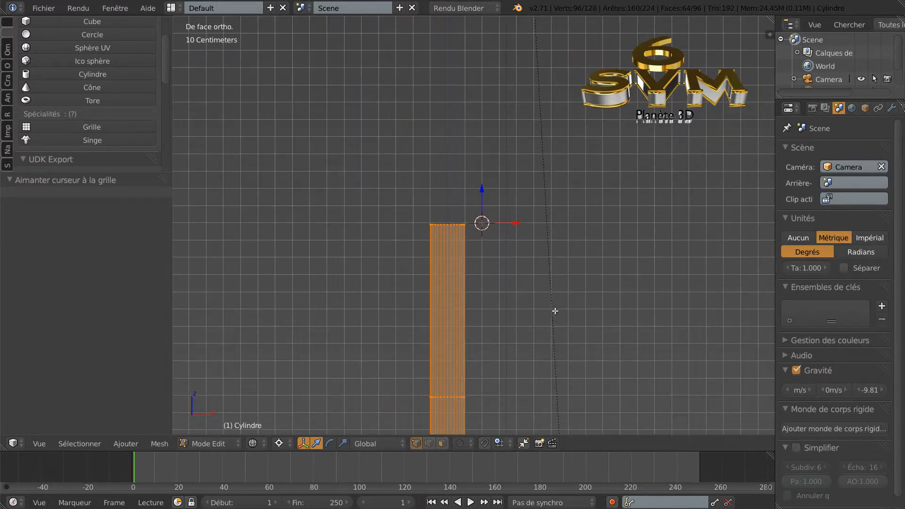
Deselect everything and circle-select only the ring of vertices at the pipe's top end.
key("a")
scroll(535, 307, "up", 2)
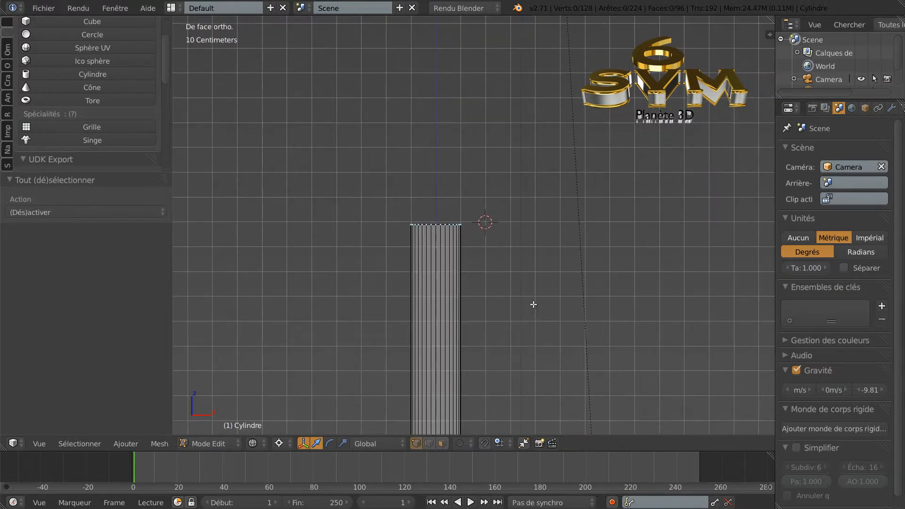
key("c")
mouse_move(415, 225)
left_mouse_down()
mouse_move(456, 224)
mouse_move(415, 225)
left_mouse_up()
right_click(527, 262)
scroll(556, 293, "down", 3)
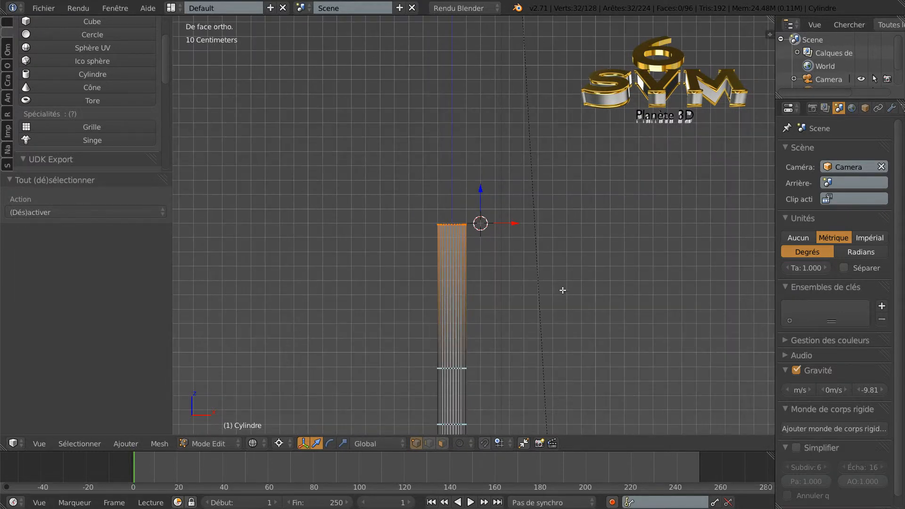
Move the top ring about 7.9 mm up along Z to the 3D cursor's height, and snap the cursor to the grid.
scroll(563, 290, "up", 5)
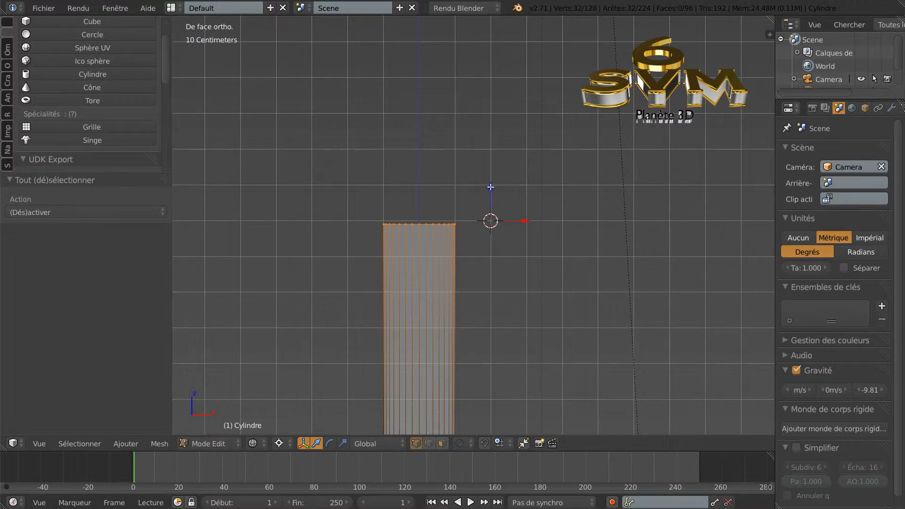
key("g")
key("z")
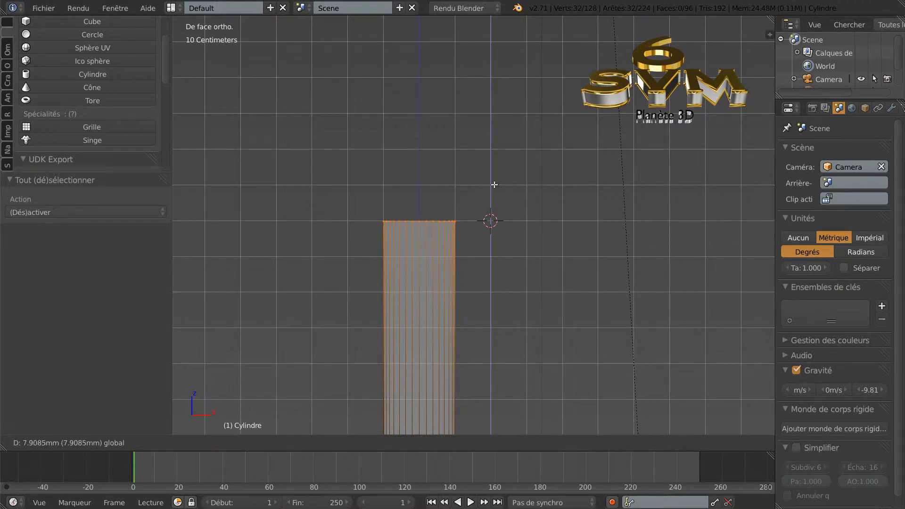
left_click(492, 185)
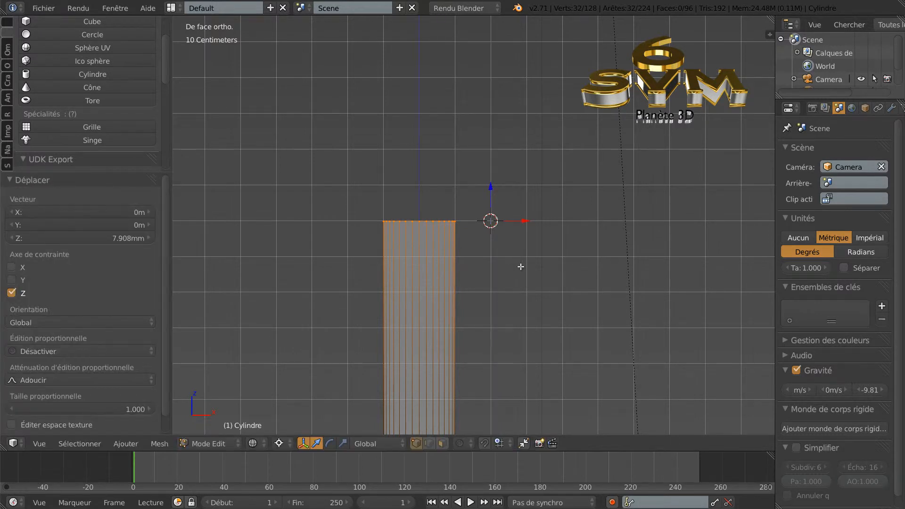
key("shift+s")
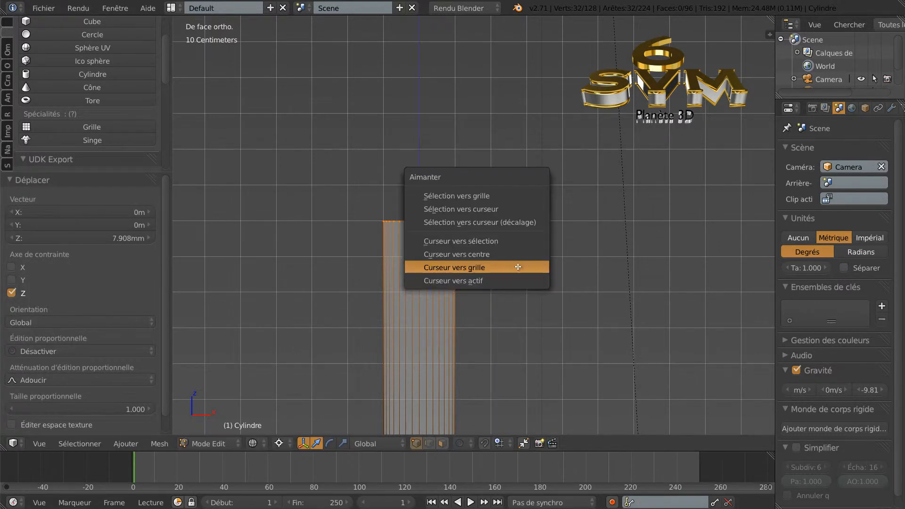
left_click(521, 265)
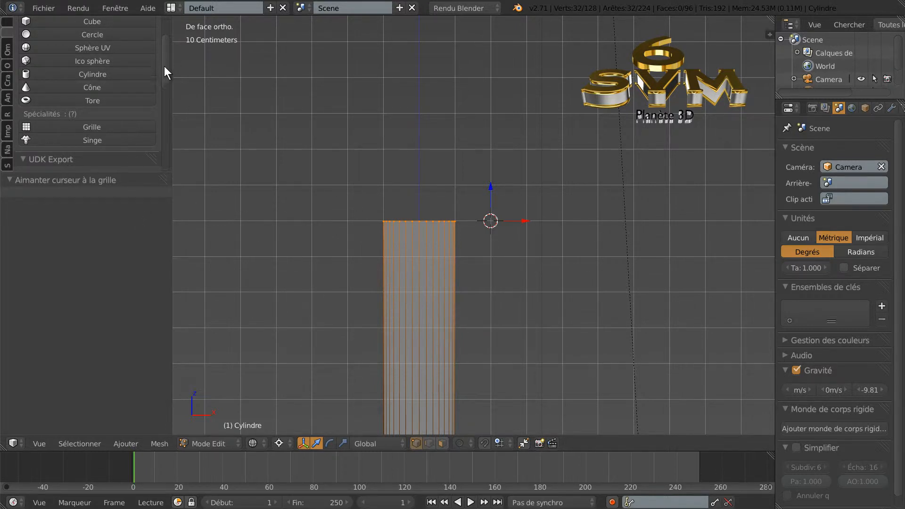
Spin the top end ring 90° around the 3D cursor to form a quarter-circle elbow toward +X.
left_click_drag(167, 69, 166, 50)
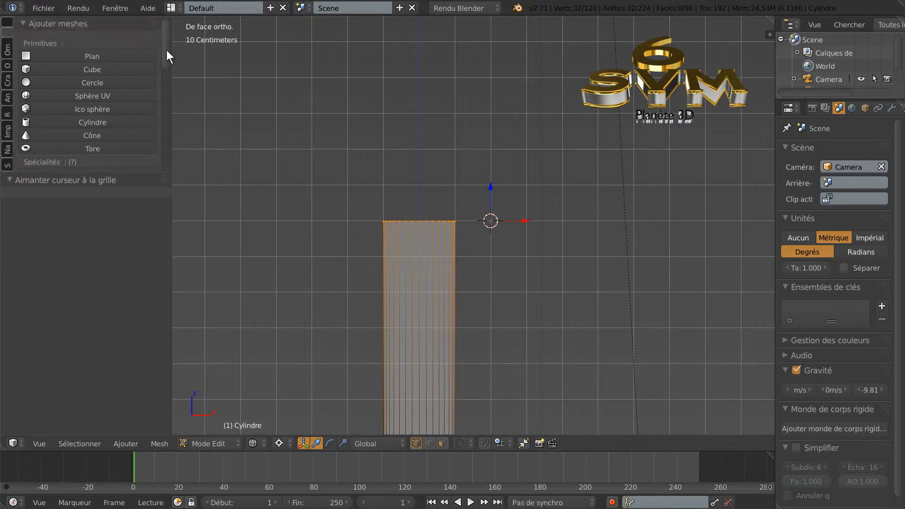
left_click(128, 180)
left_click_drag(125, 173, 115, 317)
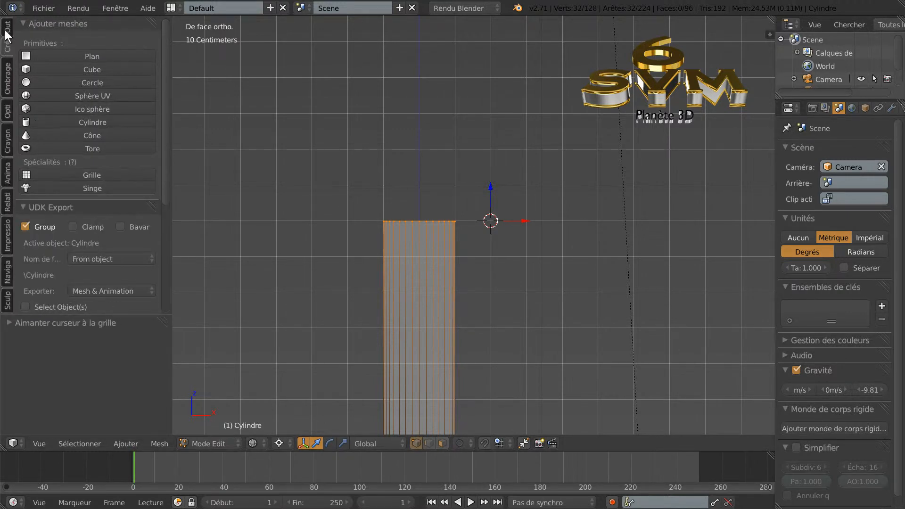
scroll(6, 33, "down", 5)
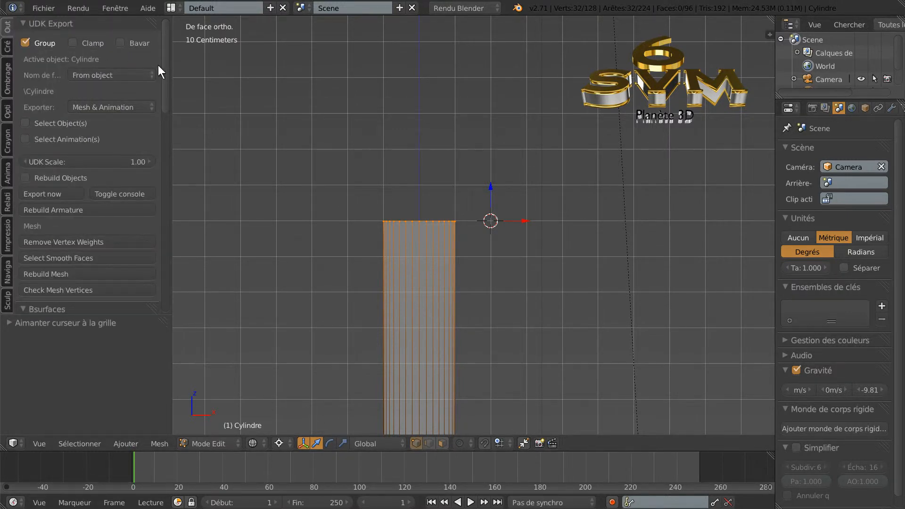
left_click_drag(162, 69, 164, 199)
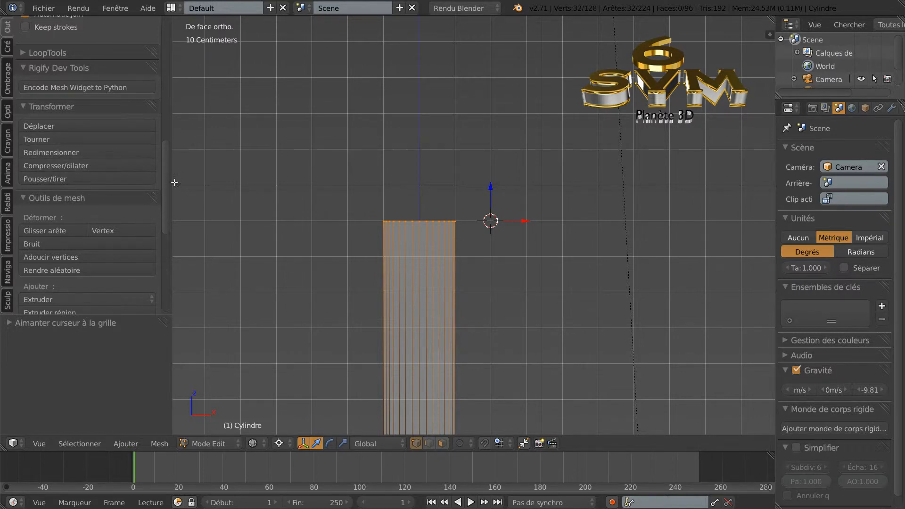
scroll(165, 180, "up", 3)
scroll(165, 181, "down", 3)
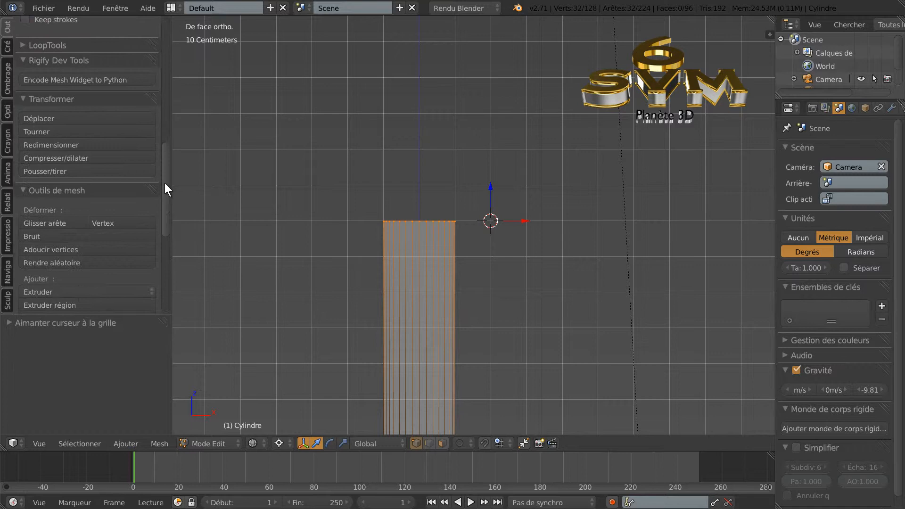
left_click_drag(165, 183, 129, 228)
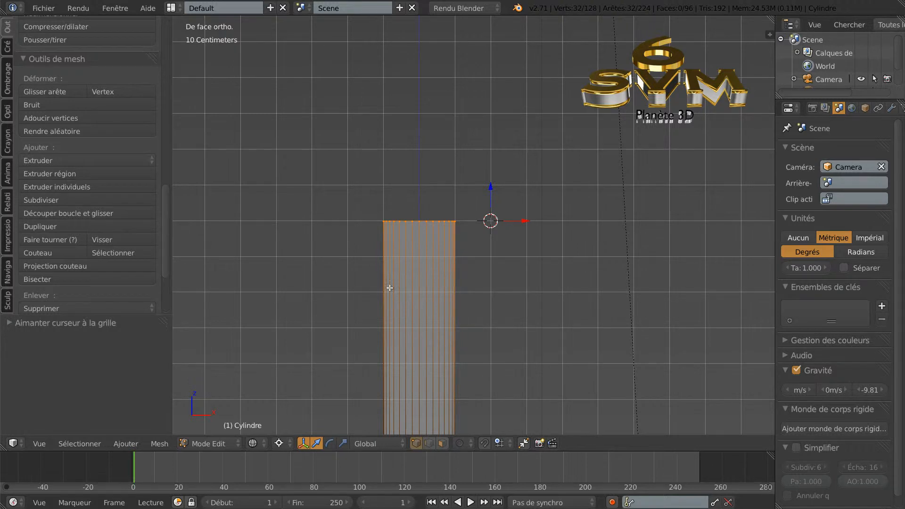
key("alt+r")
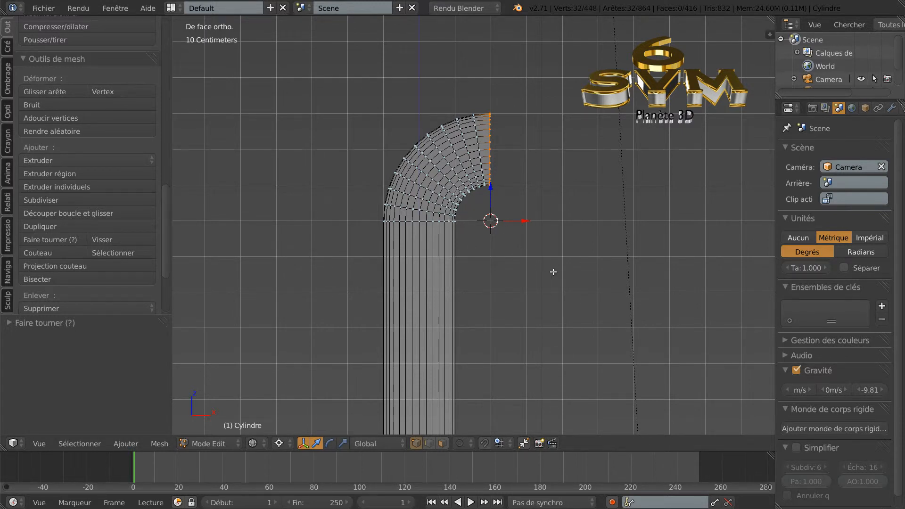
Extrude the elbow's end ring about 30 cm along the X axis to form a straight horizontal section.
middle_click_drag(579, 298, 552, 339, "shift")
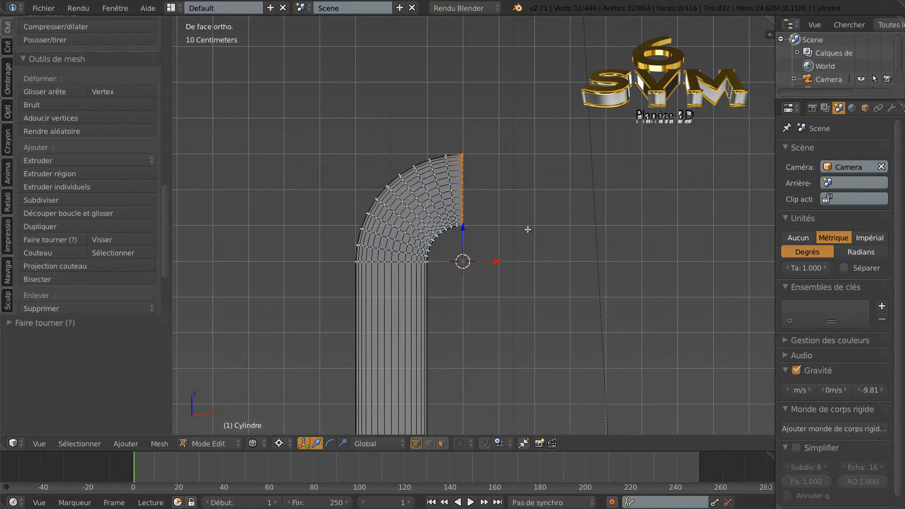
key("e")
key("x")
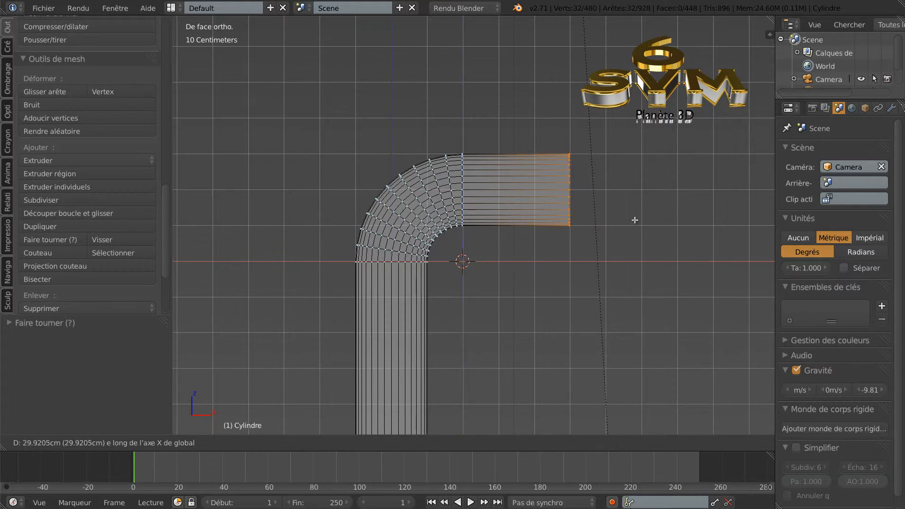
left_click(636, 248)
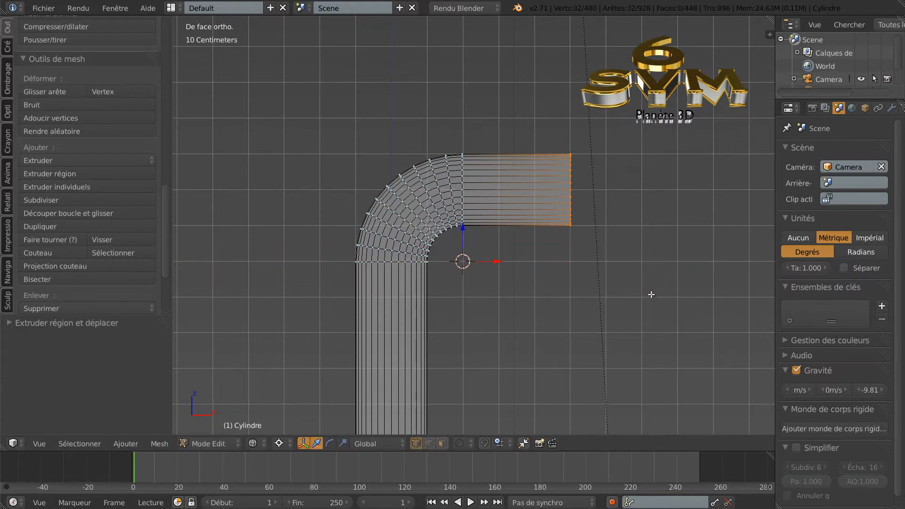
Snap the 3D cursor to the grid point 10 cm below the horizontal section's end and spin the end ring 90° around it.
left_click(565, 271)
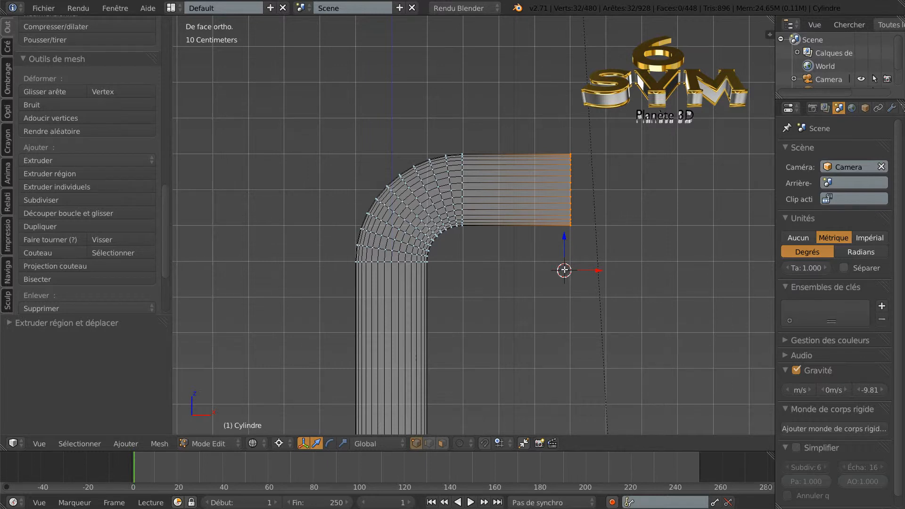
key("shift+s")
left_click(571, 268)
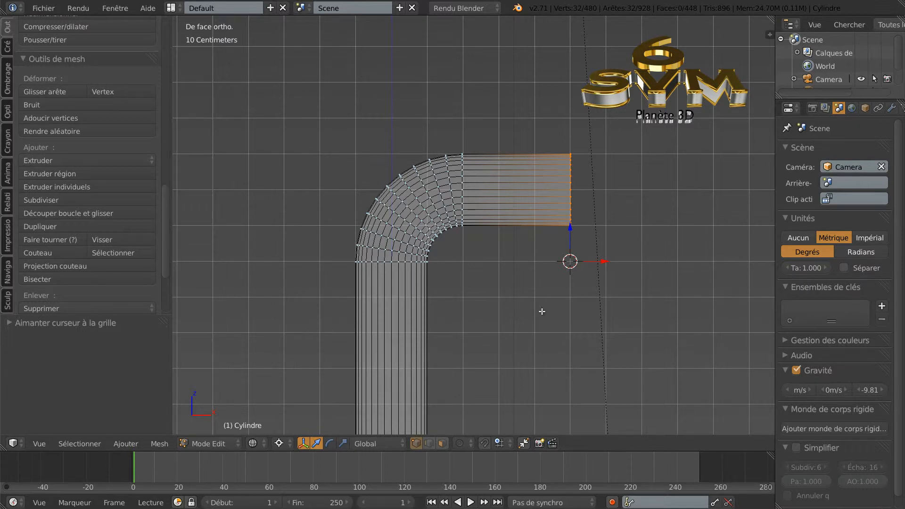
key("alt+r")
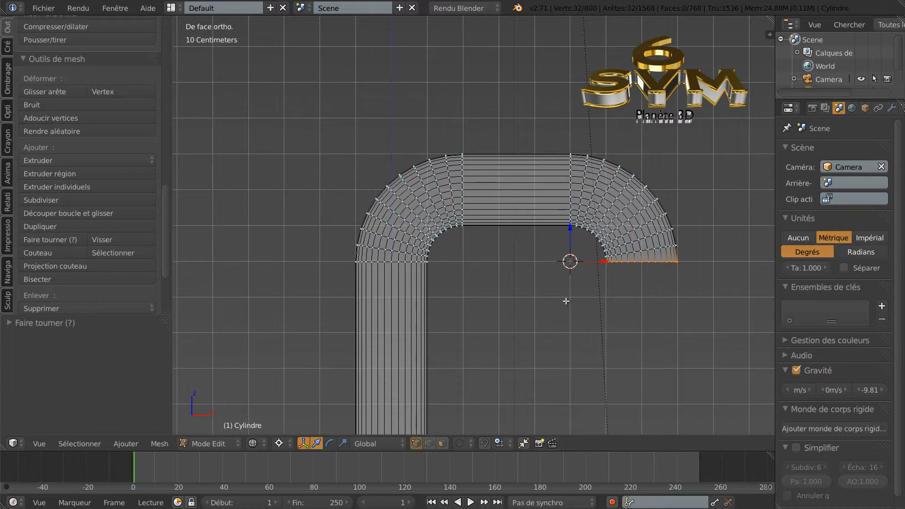
left_click(567, 301)
Snap the 3D cursor to the grid point 20 cm beyond the second elbow toward +X, level with its end ring, and spin the ring around it.
middle_click_drag(672, 317, 523, 303, "shift")
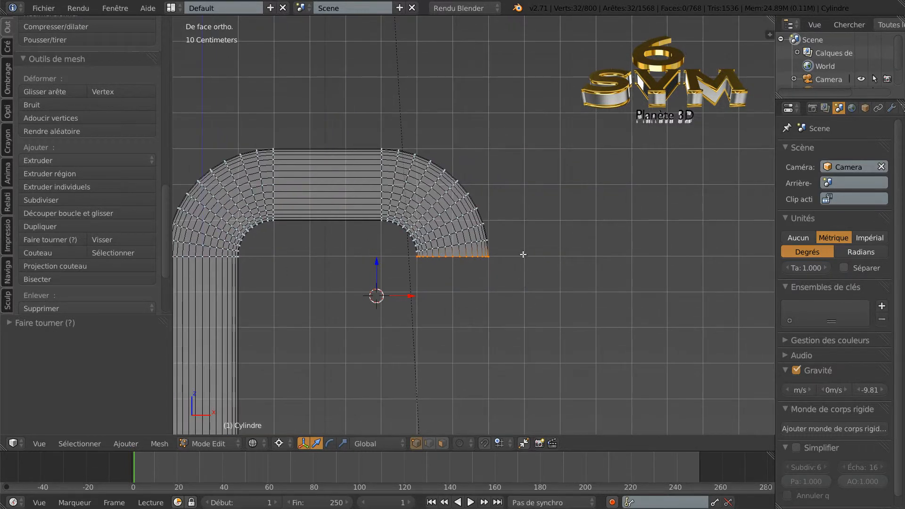
left_click(561, 256)
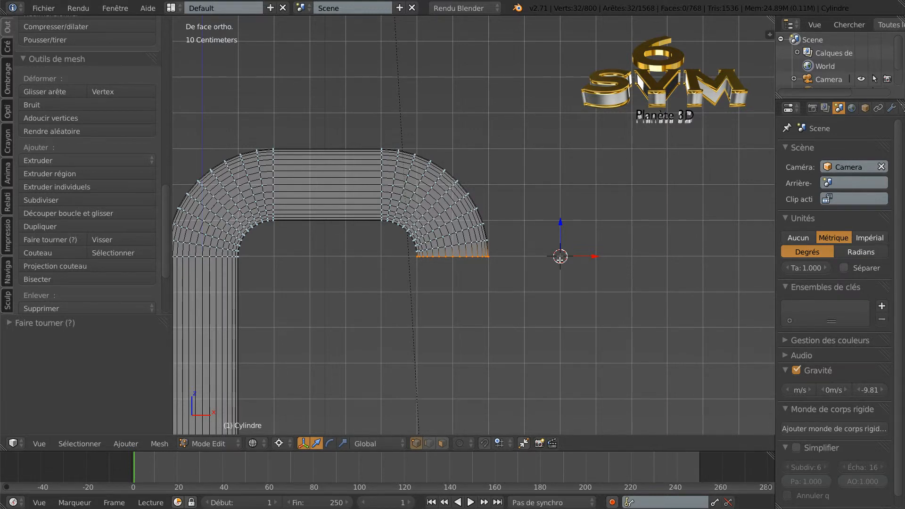
key("shift+s")
left_click(561, 259)
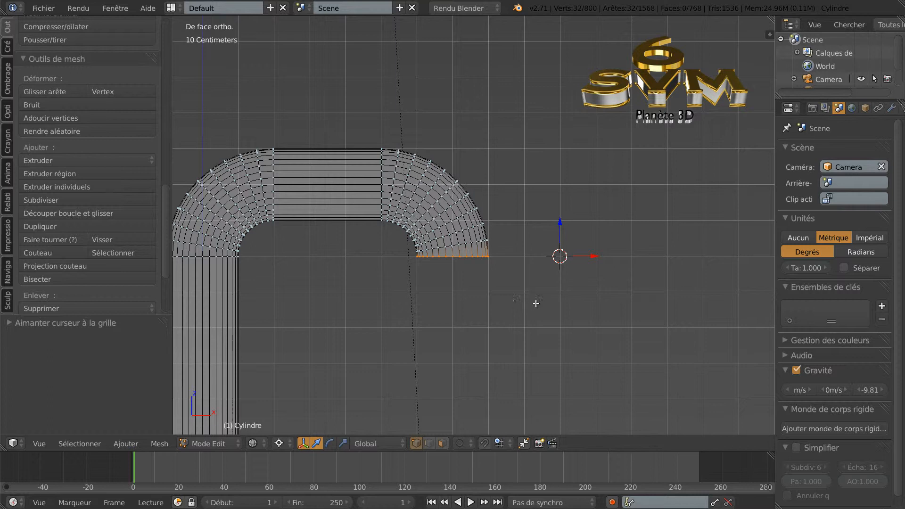
key("alt+r")
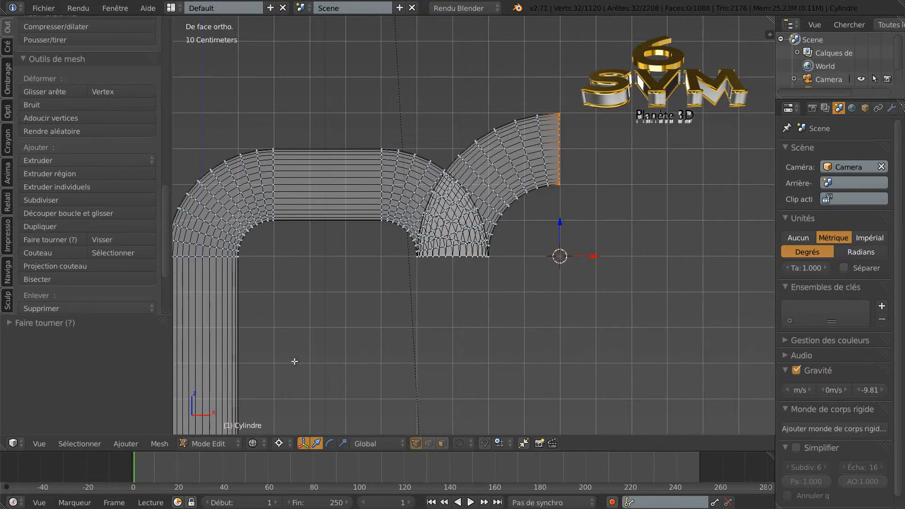
Set the spin angle to -90° so the pipe curves downward, undo the spin and repeat it with that angle.
scroll(165, 268, "down", 4)
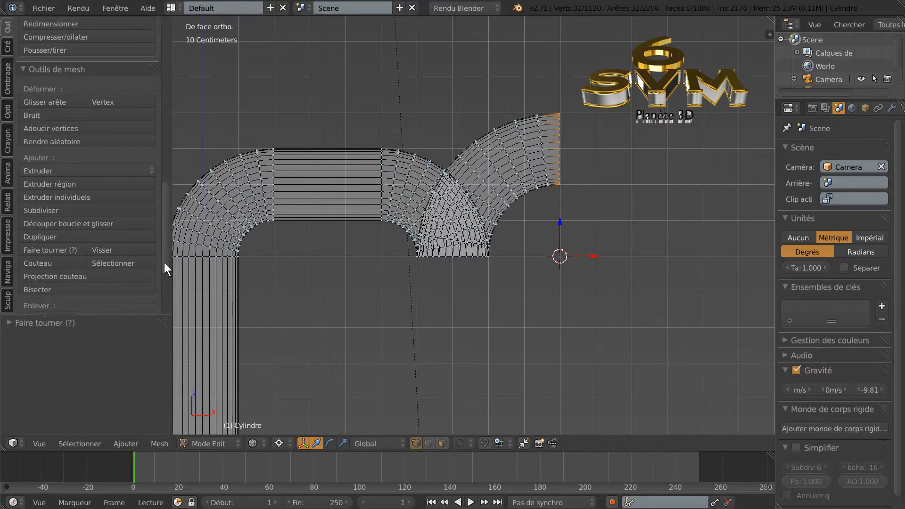
left_click(8, 323)
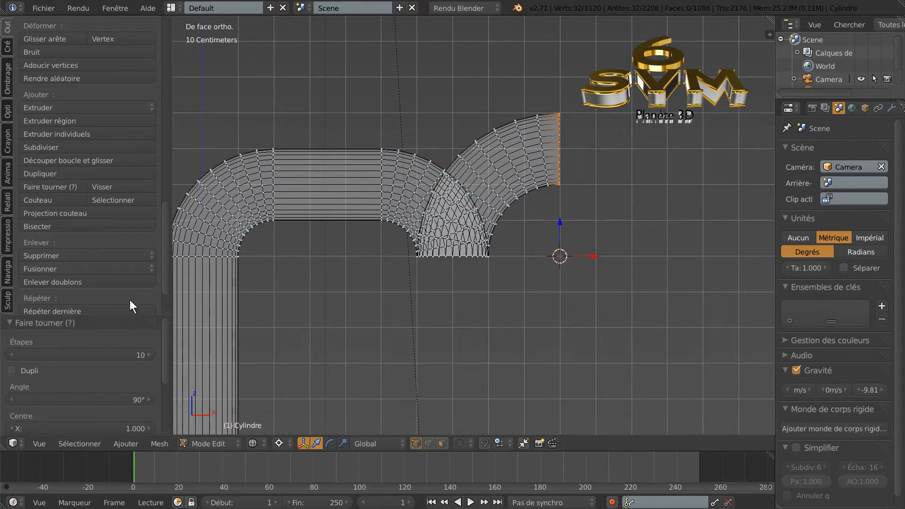
left_click_drag(125, 316, 147, 136)
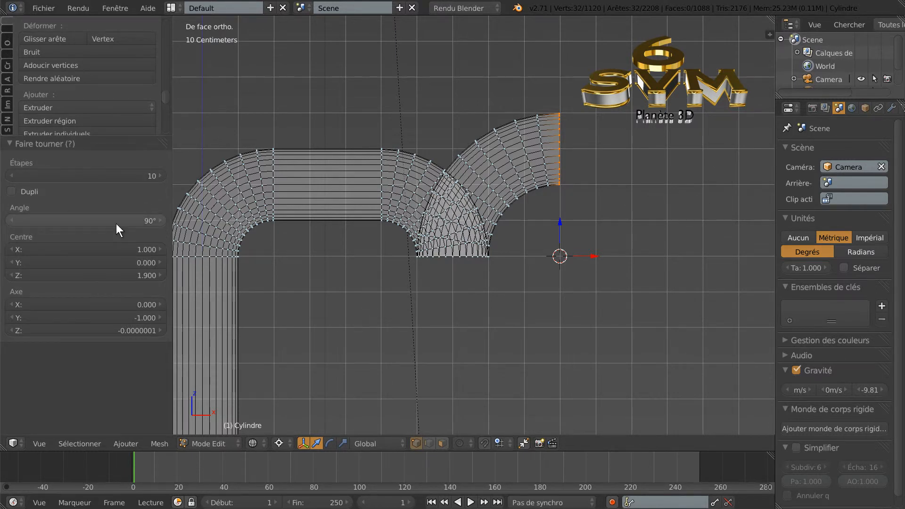
left_click(149, 220)
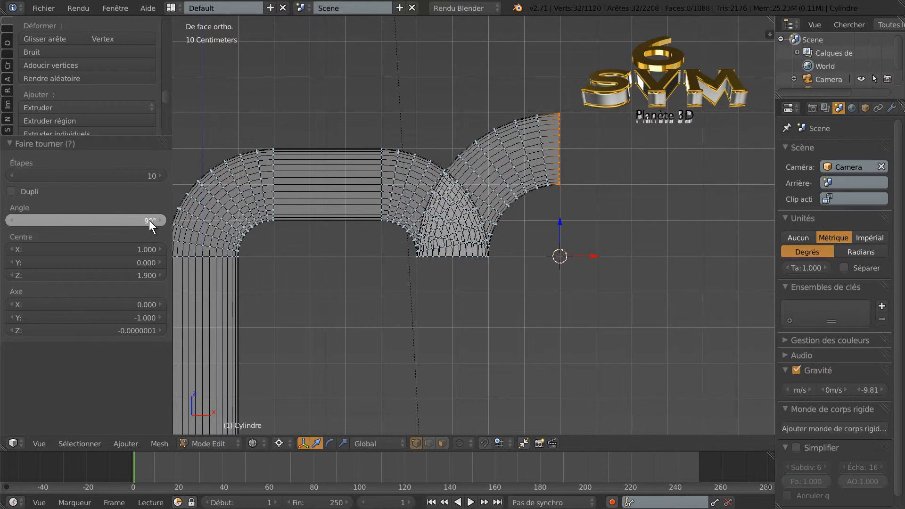
left_click_drag(149, 220, 64, 236)
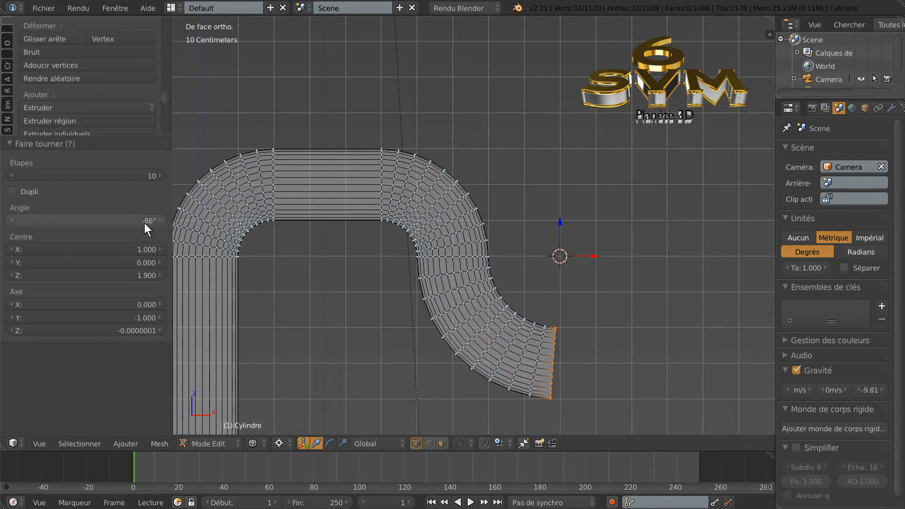
mouse_move(147, 222)
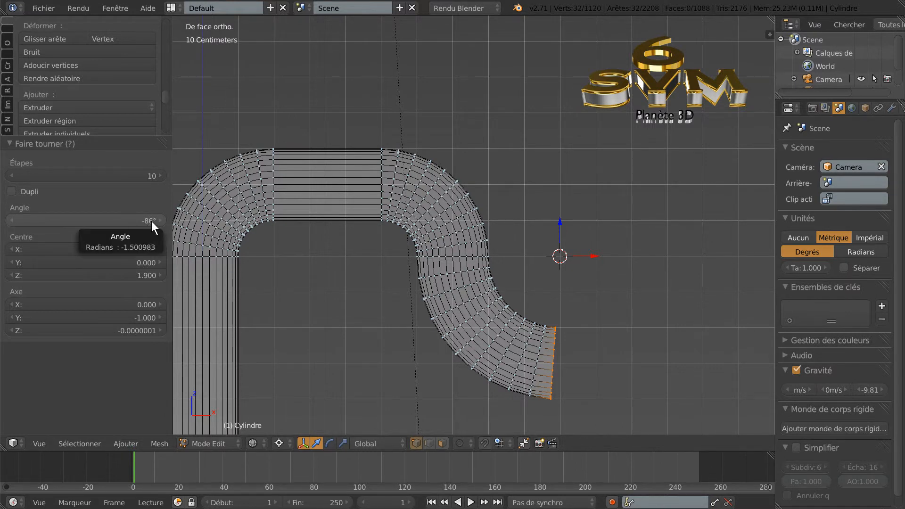
left_click(149, 220)
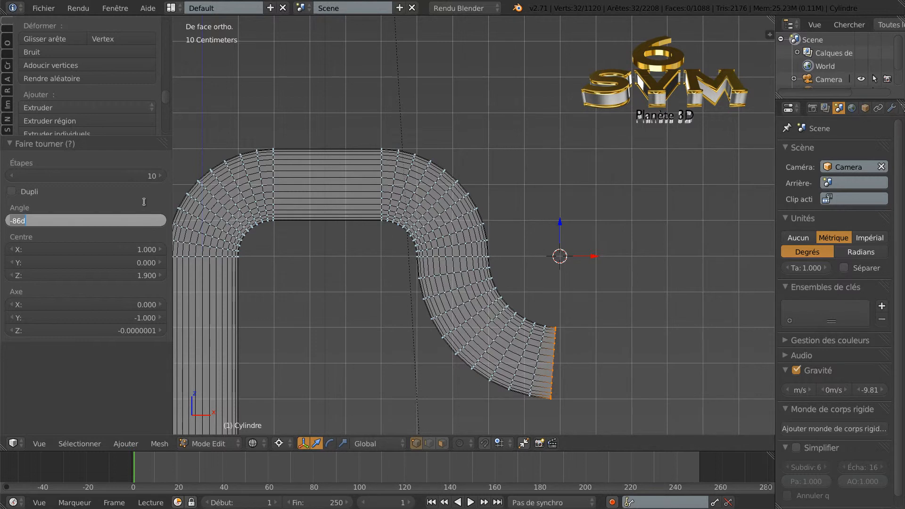
type("-90")
key("Return")
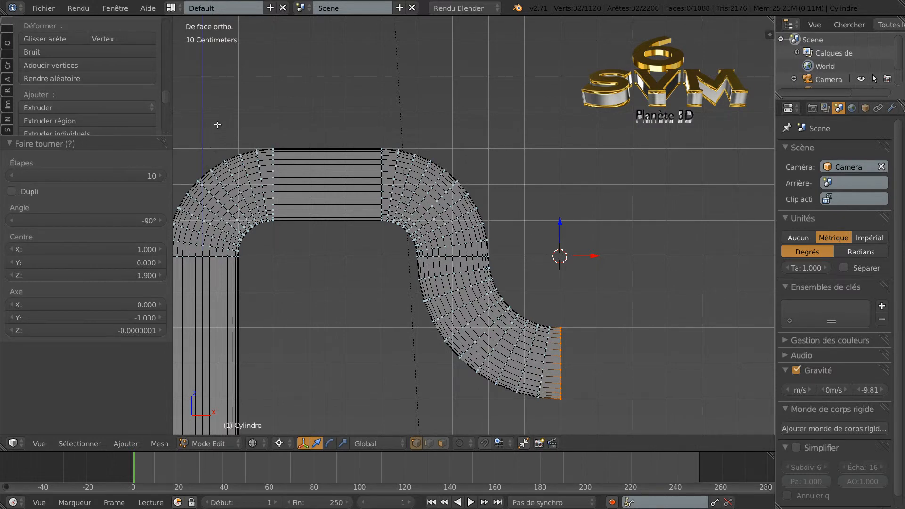
key("ctrl+z")
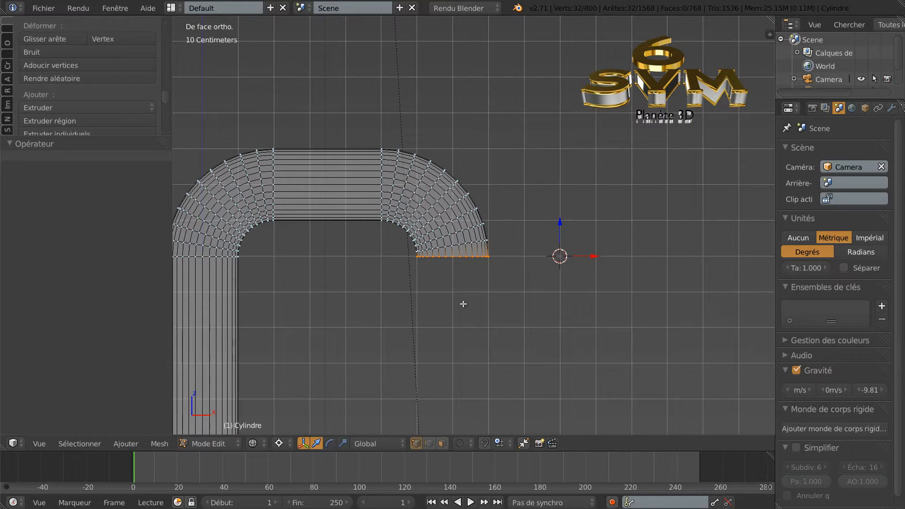
key("alt+r")
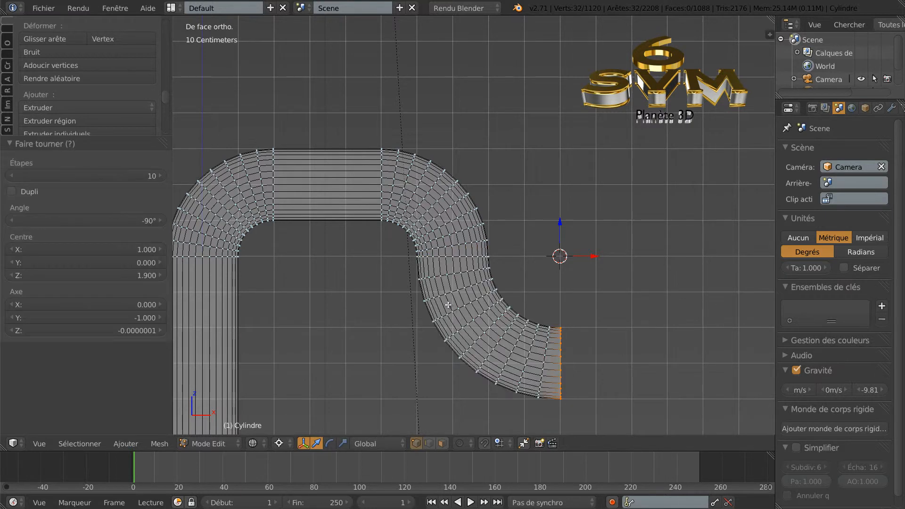
Place the 3D cursor on the grid point 10 cm below the new end ring and spin the ring around it.
middle_click_drag(650, 361, 556, 283, "shift")
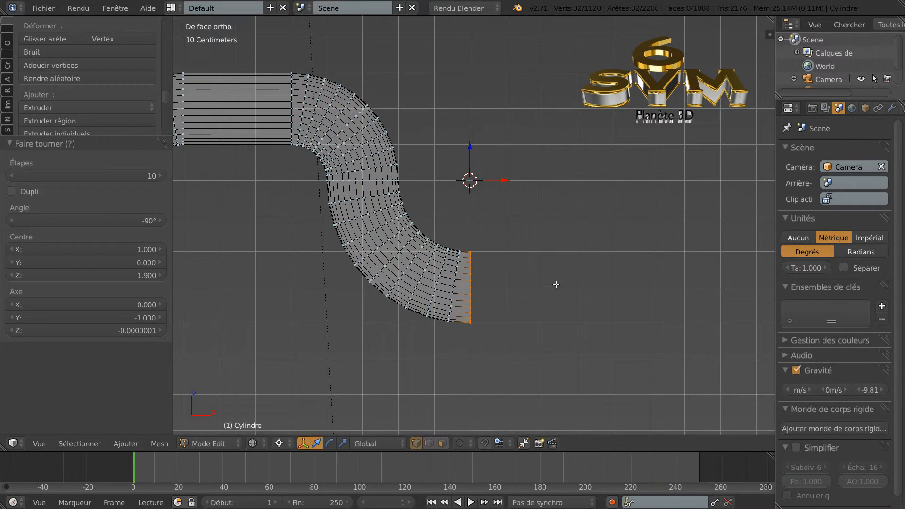
left_click(471, 360)
key("alt+r")
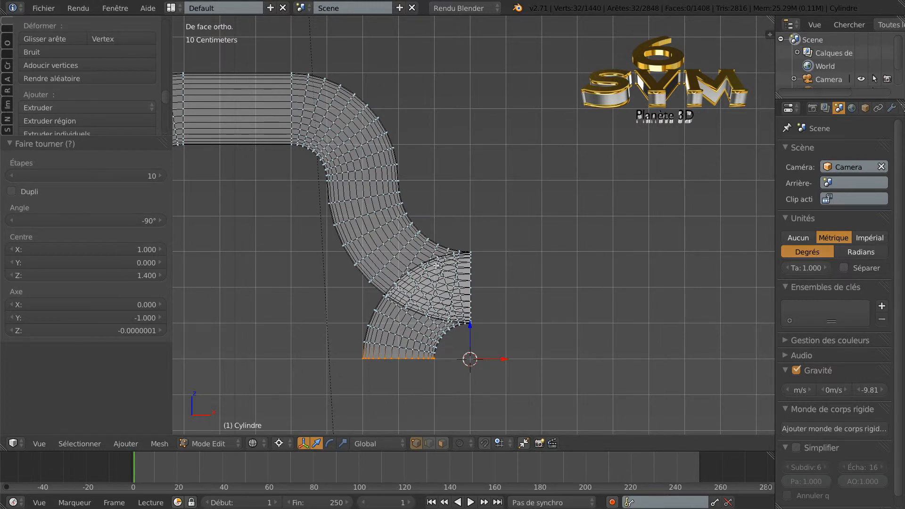
Set the spin angle to 90° to reverse the bend direction, and reduce it to 45° for a half elbow.
left_click(149, 220)
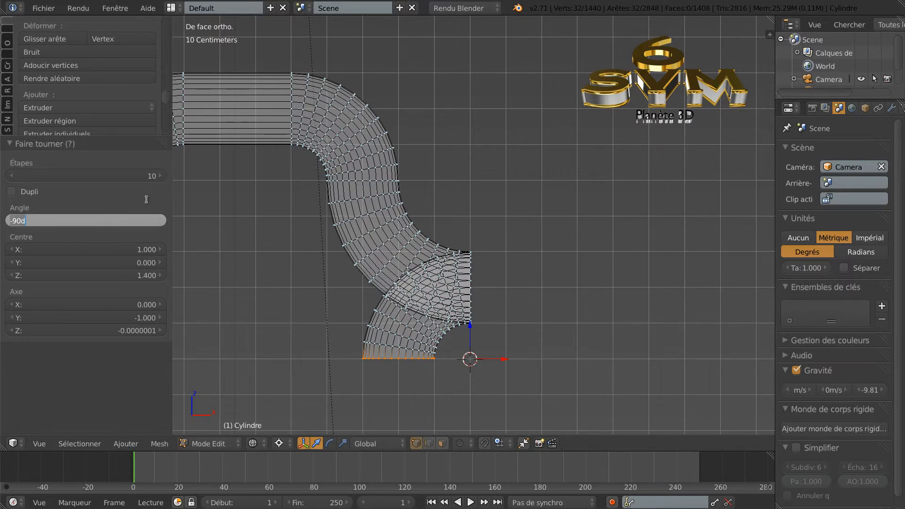
type("90")
key("Return")
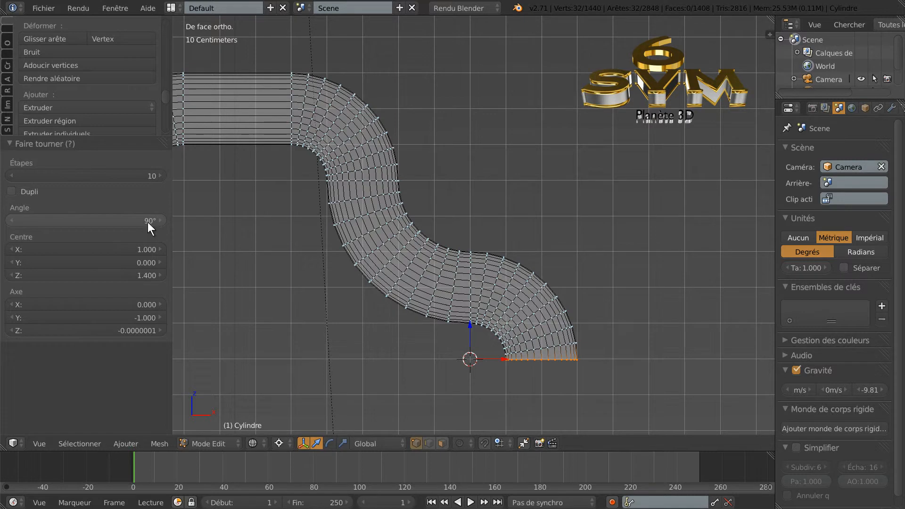
scroll(230, 284, "down", 1)
left_click_drag(146, 217, 120, 227)
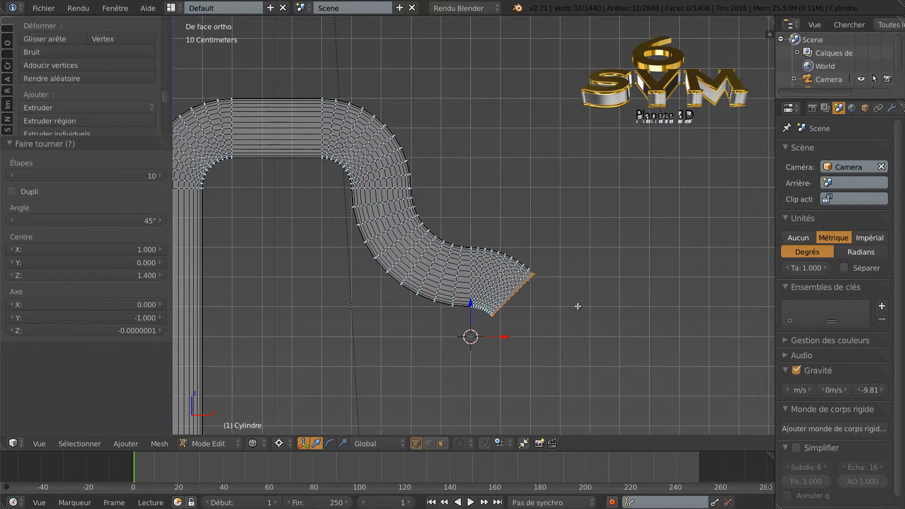
Extrude the half elbow's end ring diagonally downward, about 38.5 cm in X and -31.7 cm in Z.
scroll(613, 354, "down", 2)
middle_click_drag(580, 353, 542, 340, "shift")
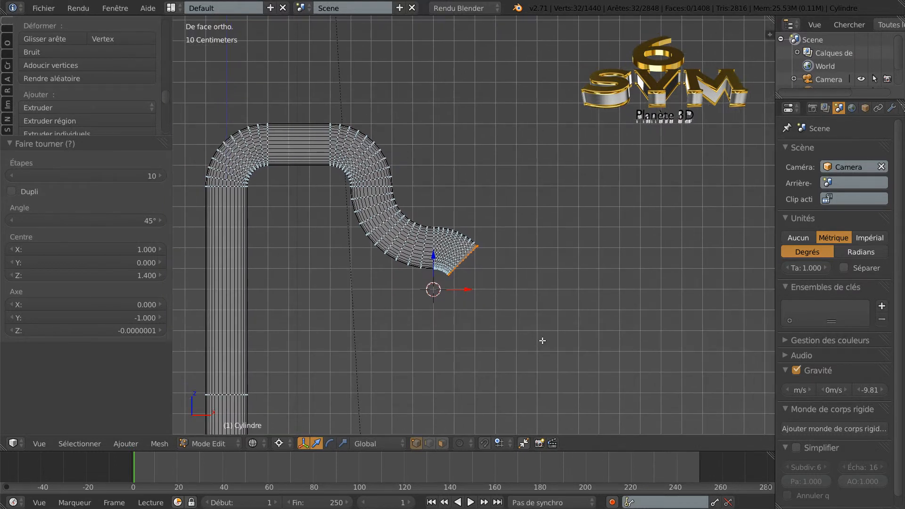
key("e")
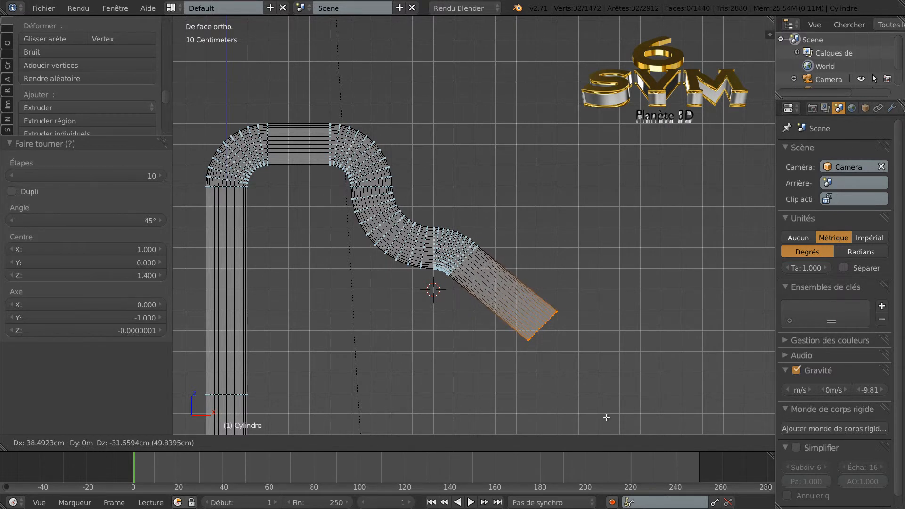
left_click(607, 418)
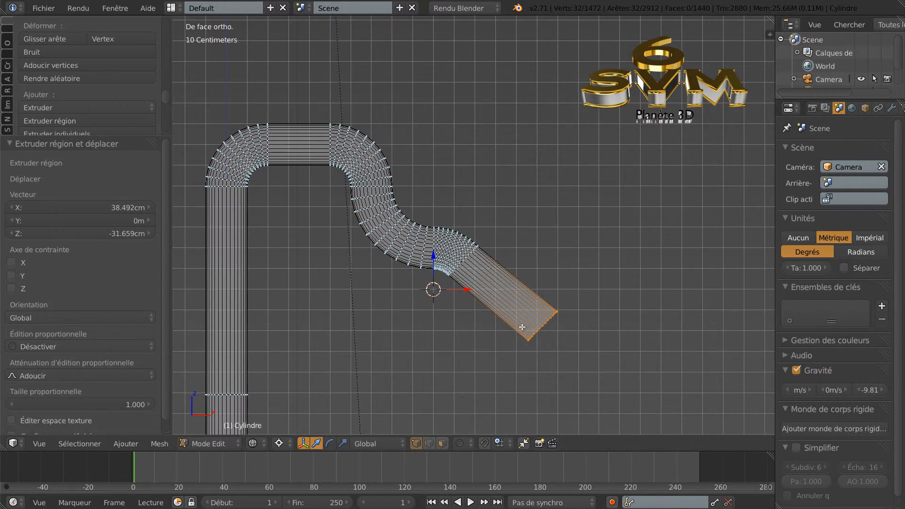
Snap the 3D cursor to the grid point just below the diagonal section's lower corner and spin the end ring 45° around it.
middle_click_drag(590, 376, 472, 324, "shift")
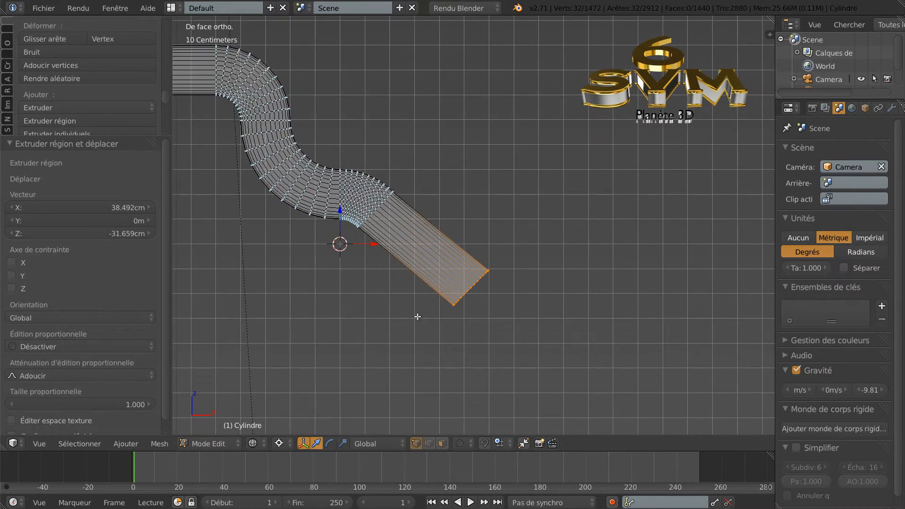
scroll(435, 329, "up", 1)
left_click(431, 338)
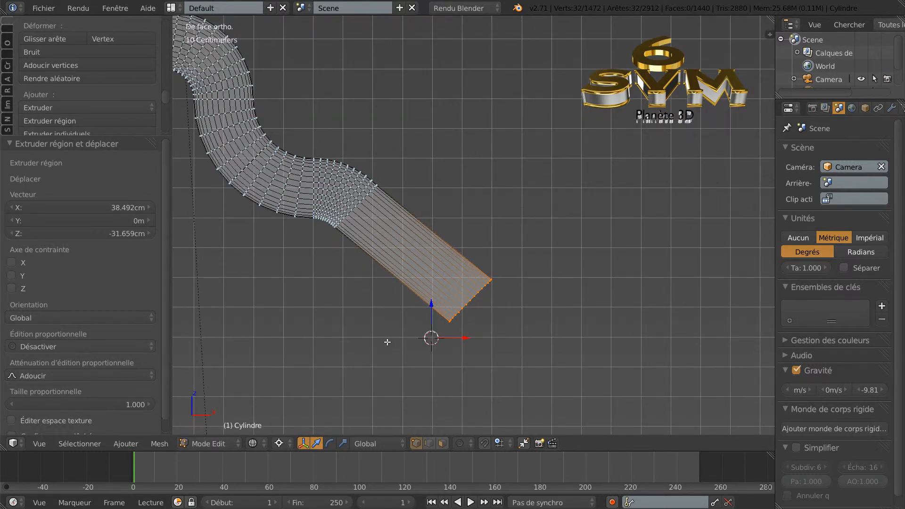
key("shift+s")
left_click(367, 343)
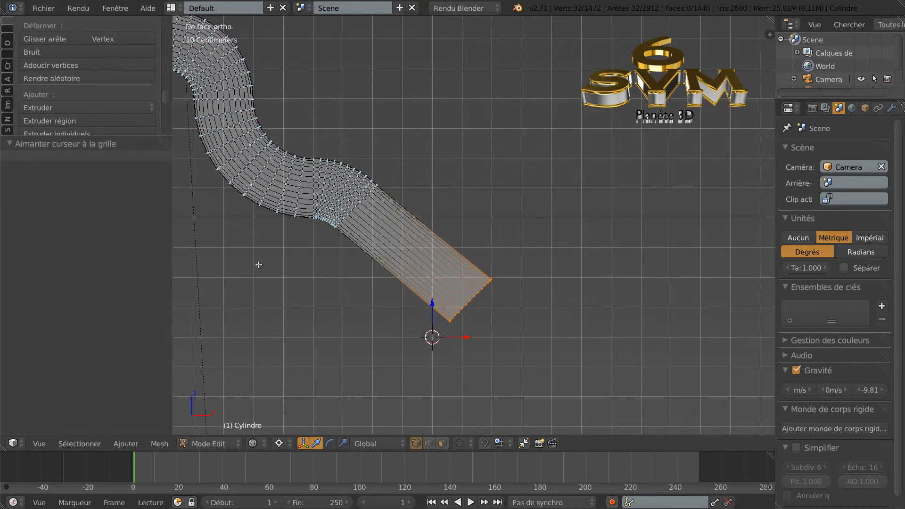
key("alt+r")
left_click(307, 298)
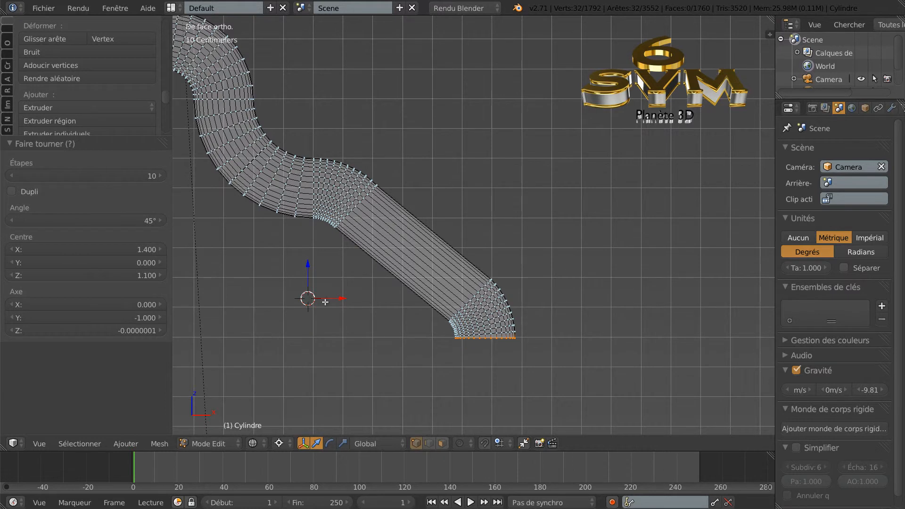
Extrude the horizontal end ring and move it about 48.5 cm down along Z to form the final vertical section.
scroll(584, 319, "down", 2)
scroll(585, 332, "down", 2)
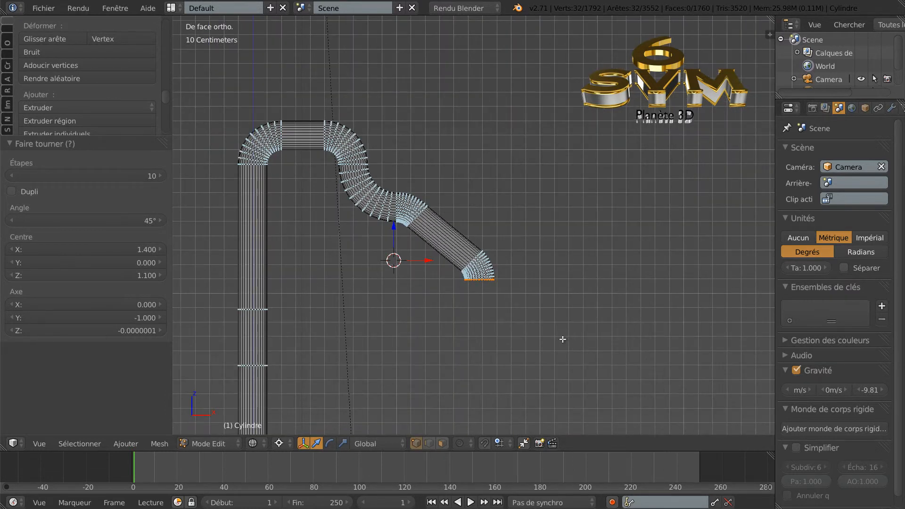
key("e")
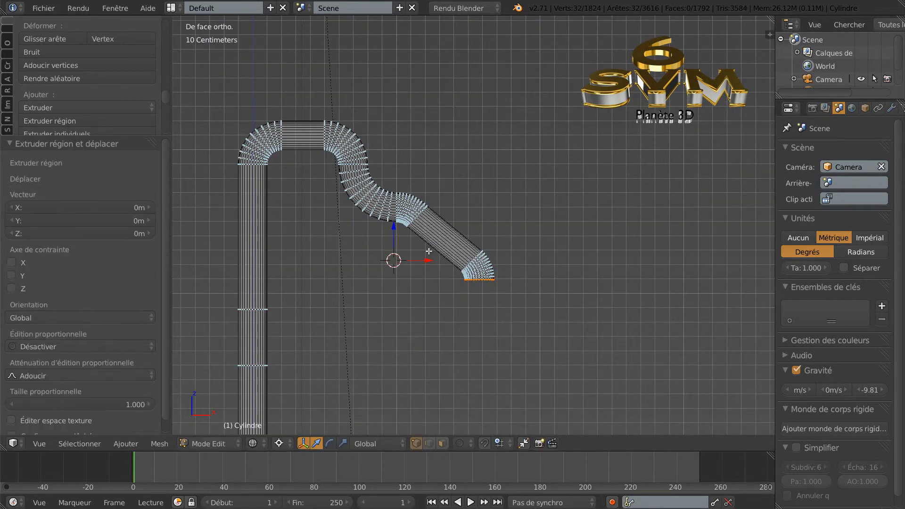
left_click(394, 300)
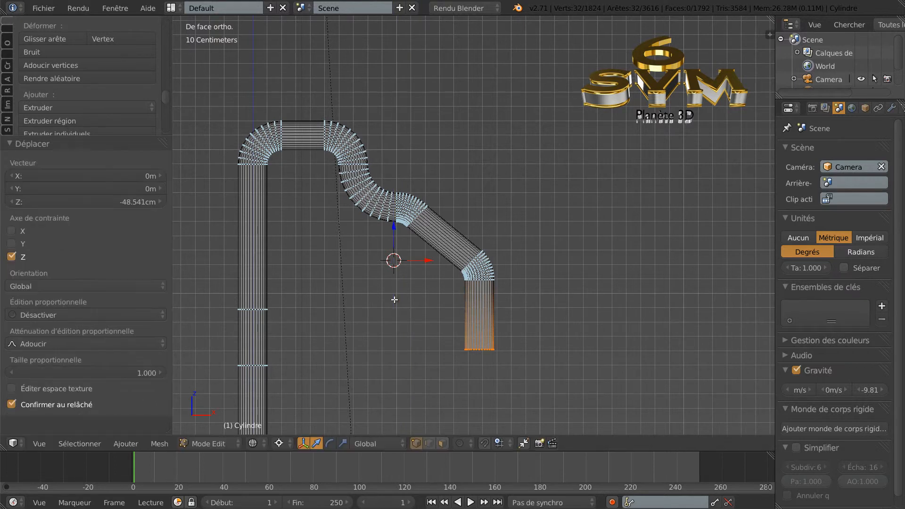
In the right orthographic view, place the 3D cursor on the negative Y side of the pipe's lower end ring, level with it, and snap it to the grid.
scroll(566, 339, "down", 2)
middle_click_drag(570, 366, 542, 354)
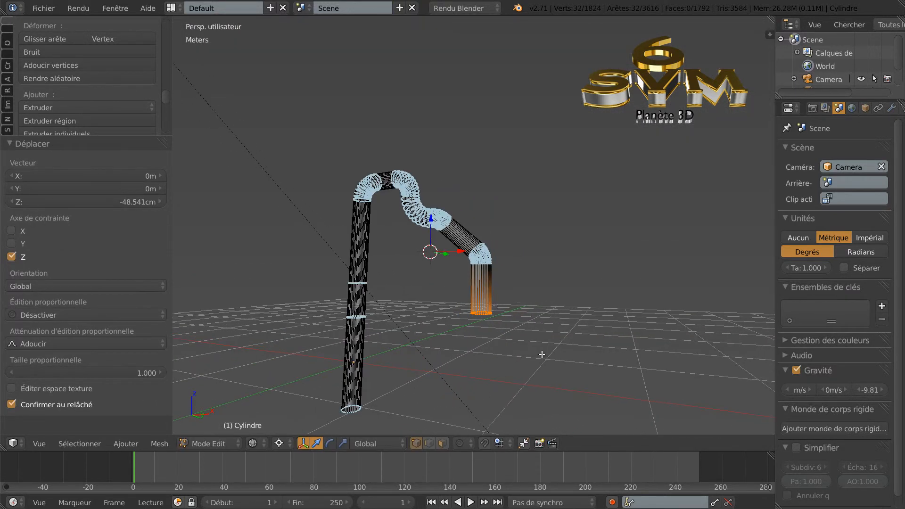
key("KP_1")
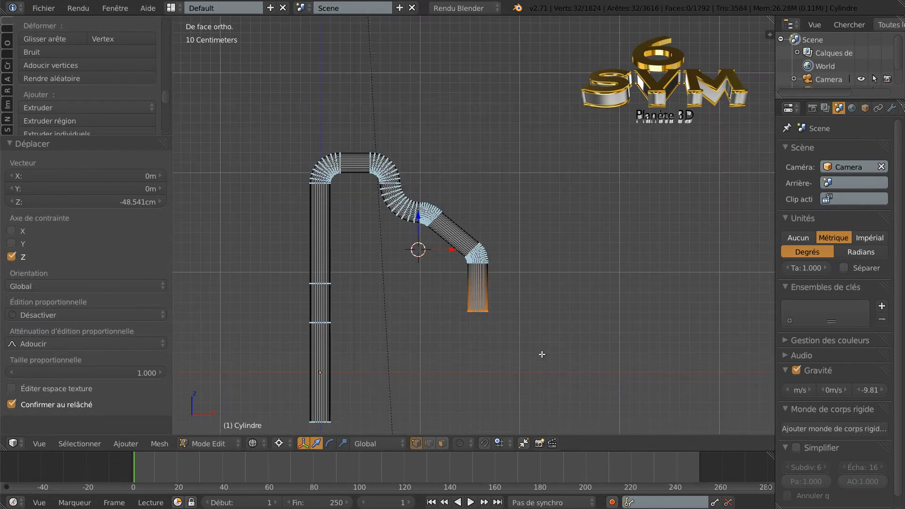
key("KP_3")
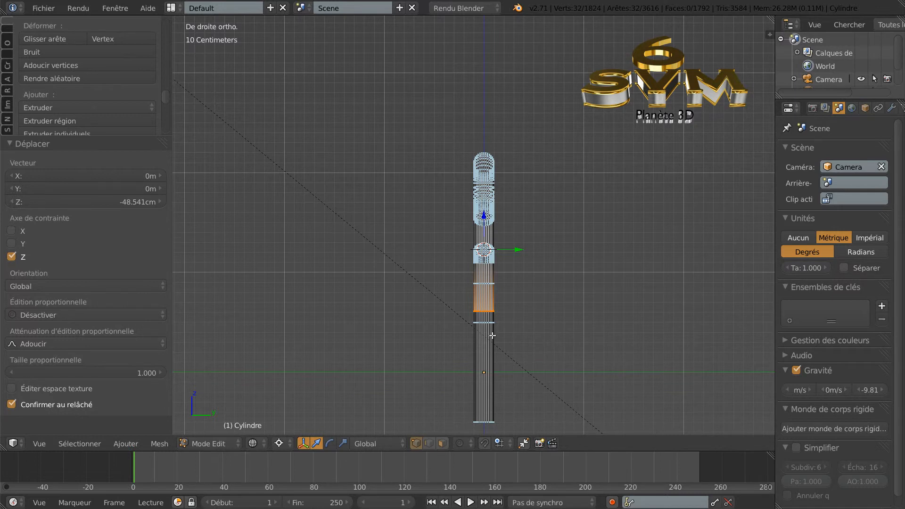
middle_click_drag(514, 343, 522, 318)
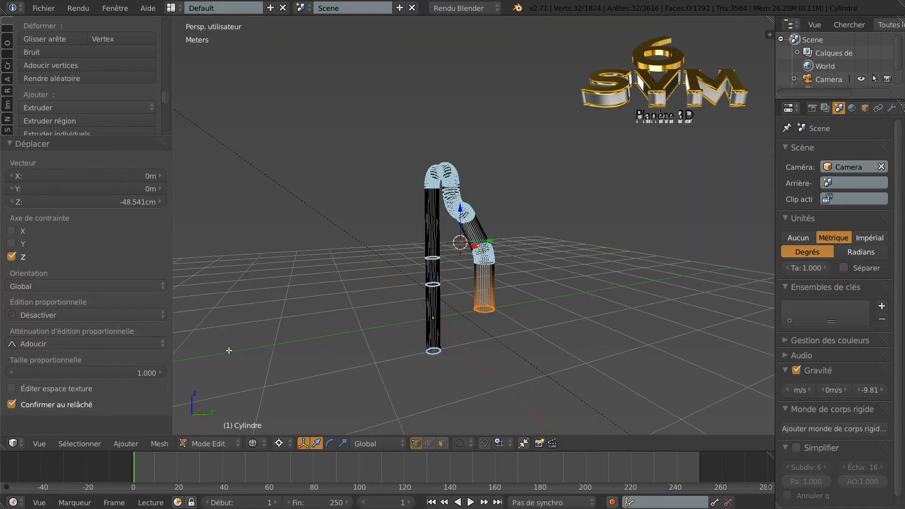
scroll(473, 364, "up", 1)
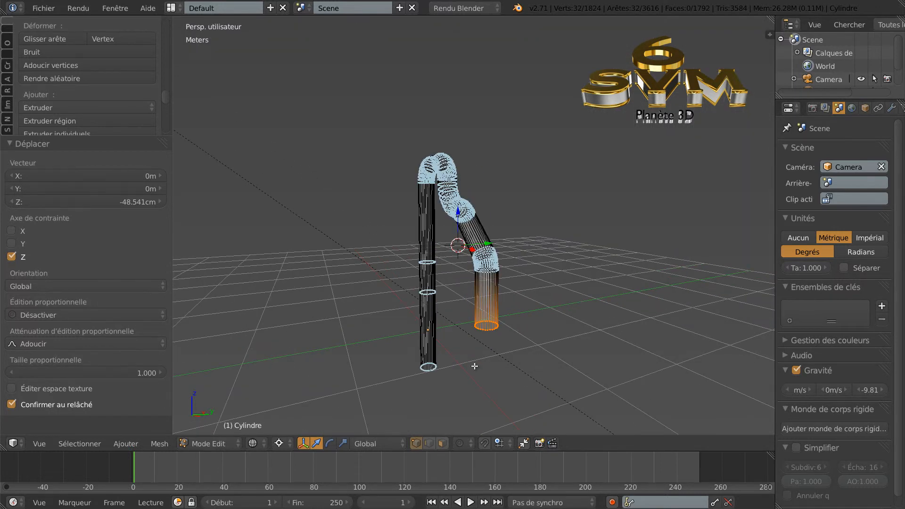
key("KP_3")
middle_click_drag(600, 379, 581, 307, "shift")
scroll(517, 319, "up", 4)
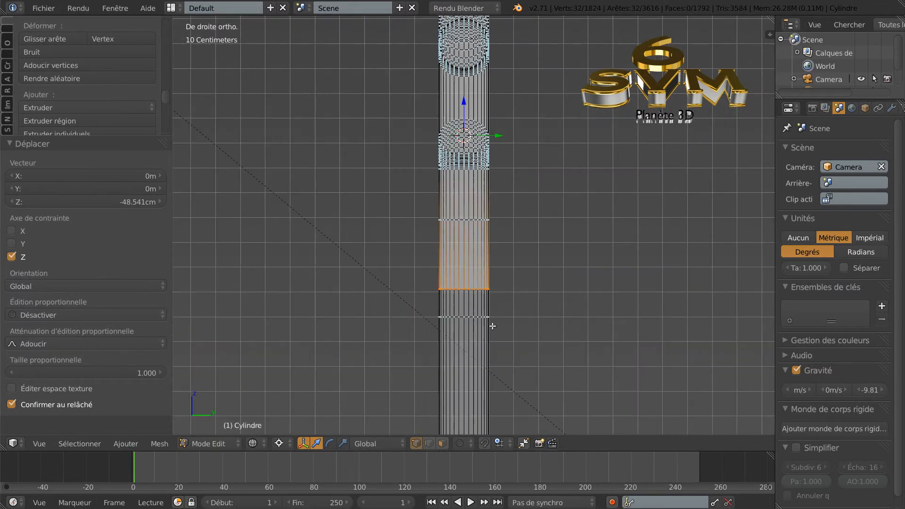
left_click(413, 292)
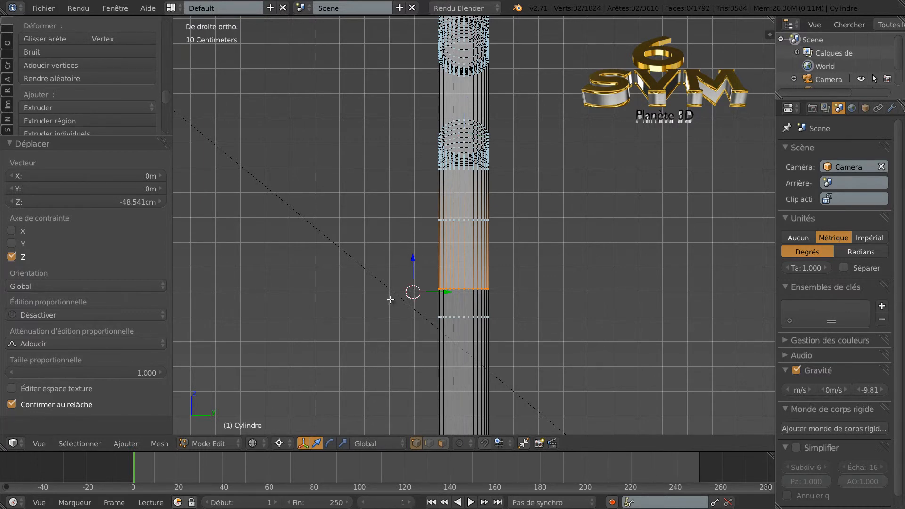
left_click(390, 292)
key("shift+s")
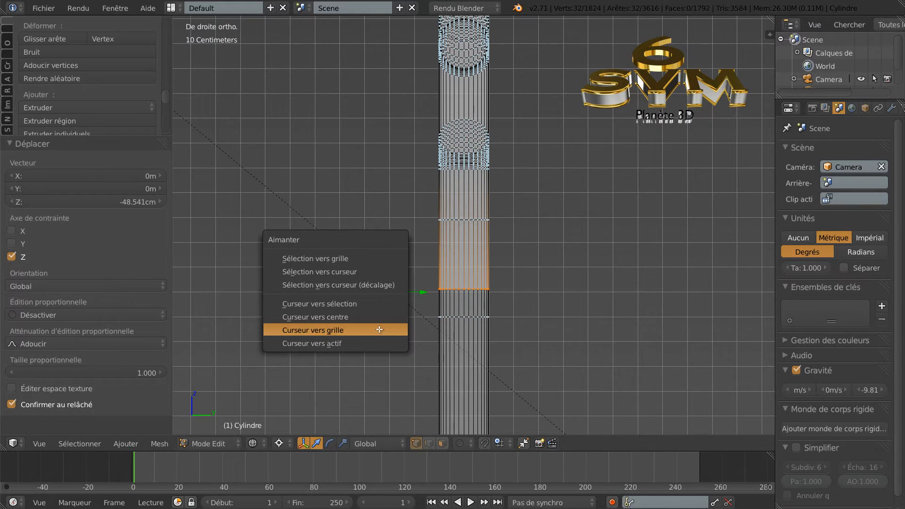
left_click(376, 329)
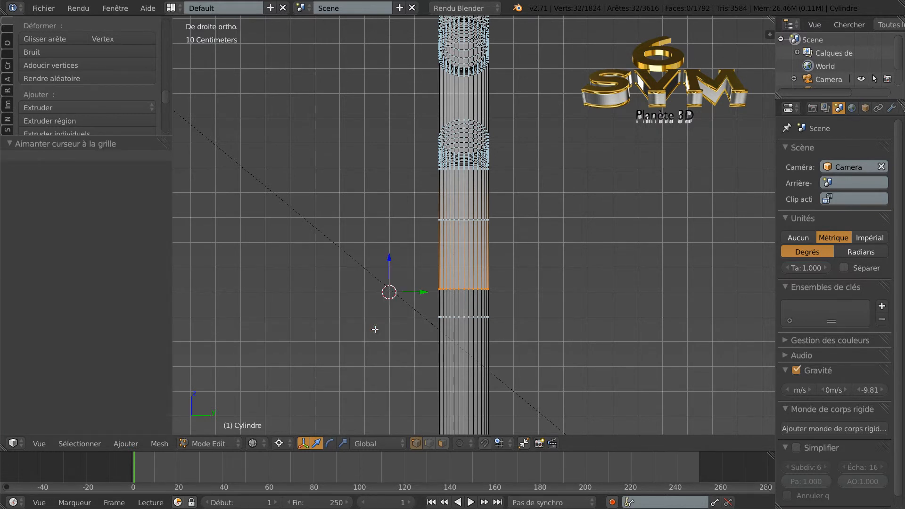
Spin the lower end ring around the 3D cursor and set the spin angle to 90° for a full elbow.
key("alt+r")
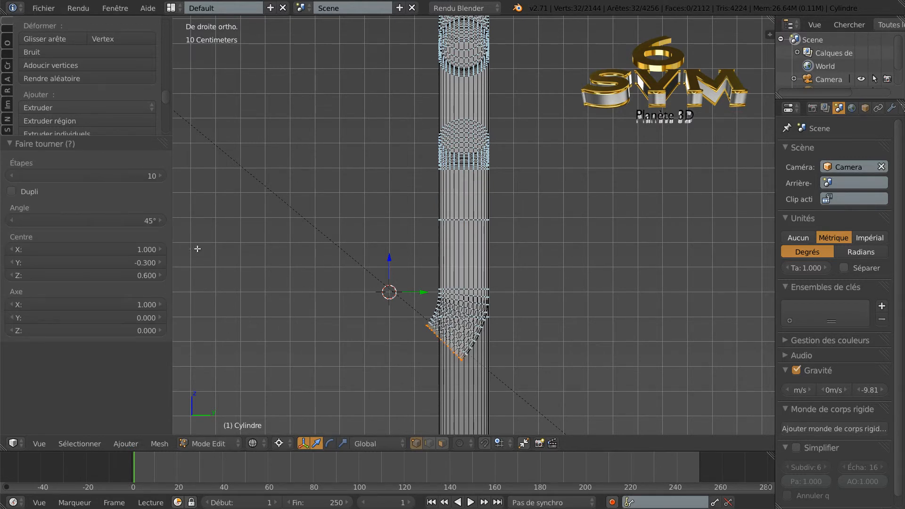
left_click(149, 220)
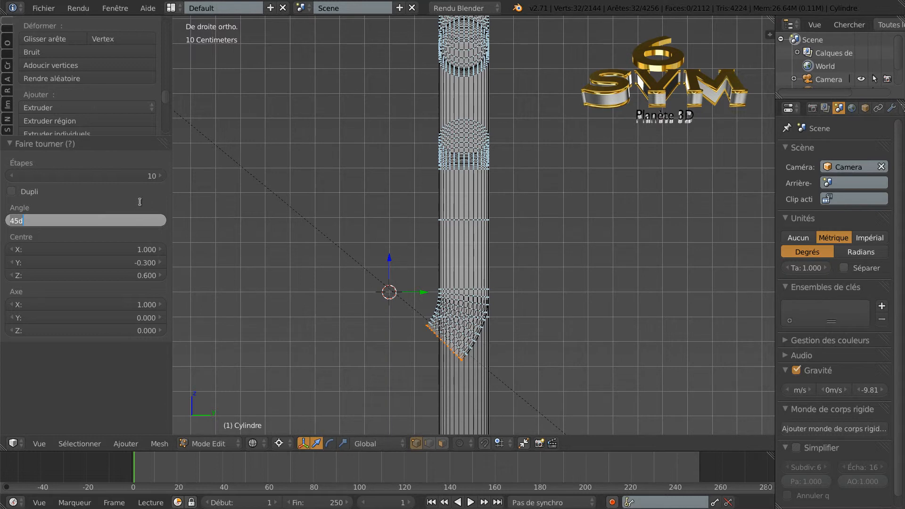
type("90")
key("Return")
Switch to Object Mode with solid shading and examine the new elbow from the side, from above and in perspective.
scroll(318, 278, "down", 2)
middle_click_drag(319, 279, 375, 299)
key("Tab")
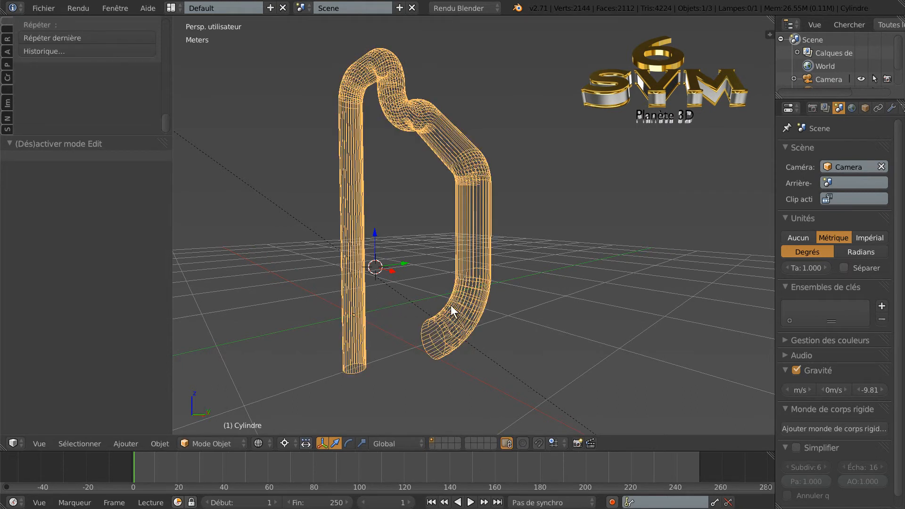
key("z")
mouse_move(519, 306)
middle_mouse_down()
mouse_move(440, 316)
mouse_move(485, 315)
mouse_move(490, 298)
middle_mouse_up()
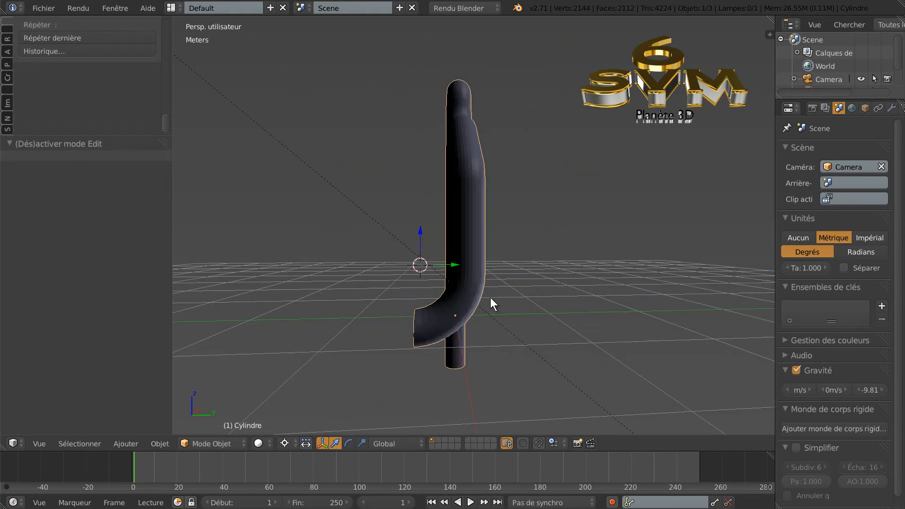
key("KP_3")
key("KP_7")
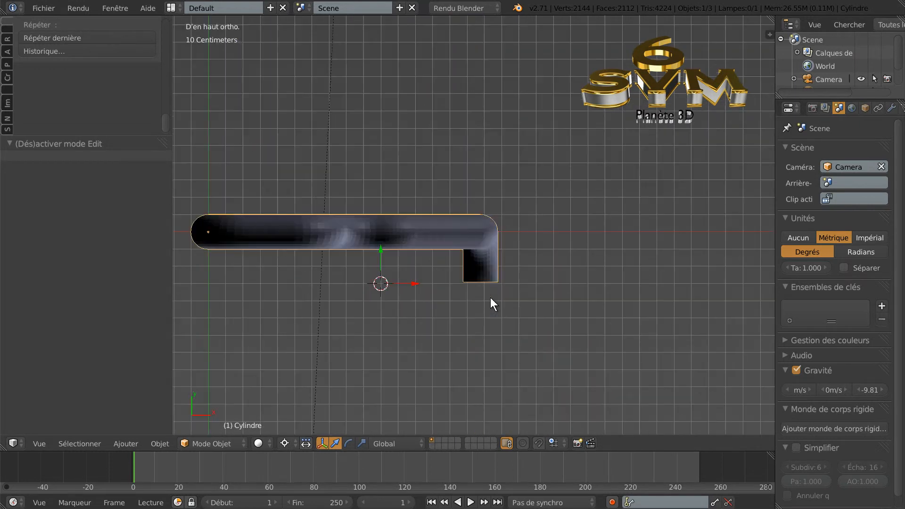
middle_click_drag(525, 305, 528, 268)
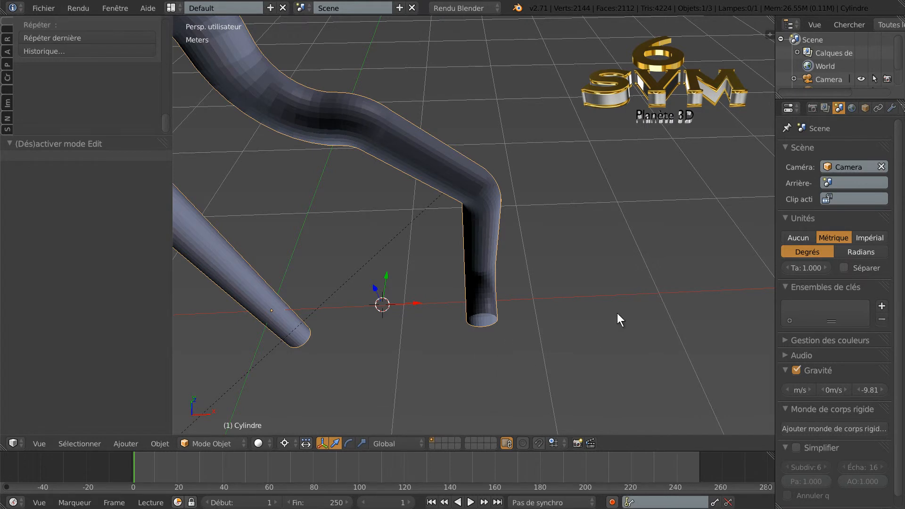
middle_click_drag(566, 340, 568, 373)
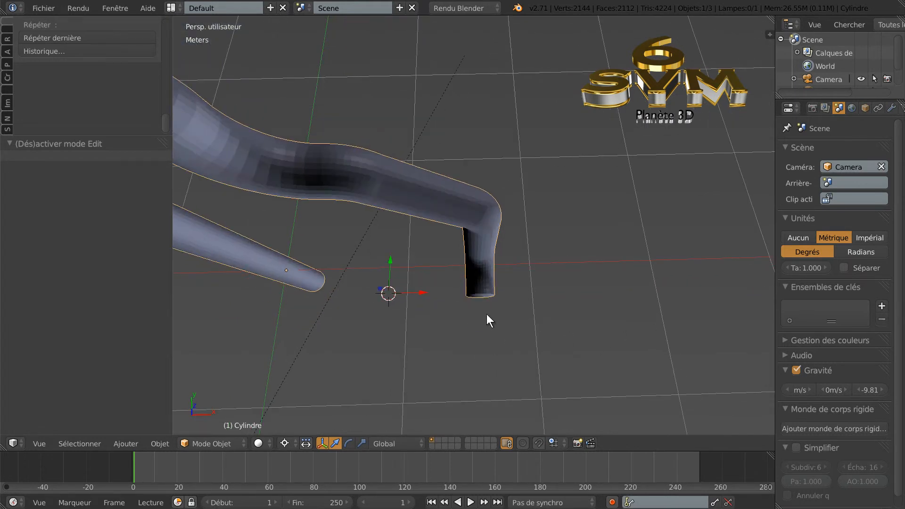
In Edit Mode's top view, place the 3D cursor at about X 2.3, Y -0.3 and spin the end ring -90° around it in 10 steps.
key("KP_5")
key("KP_7")
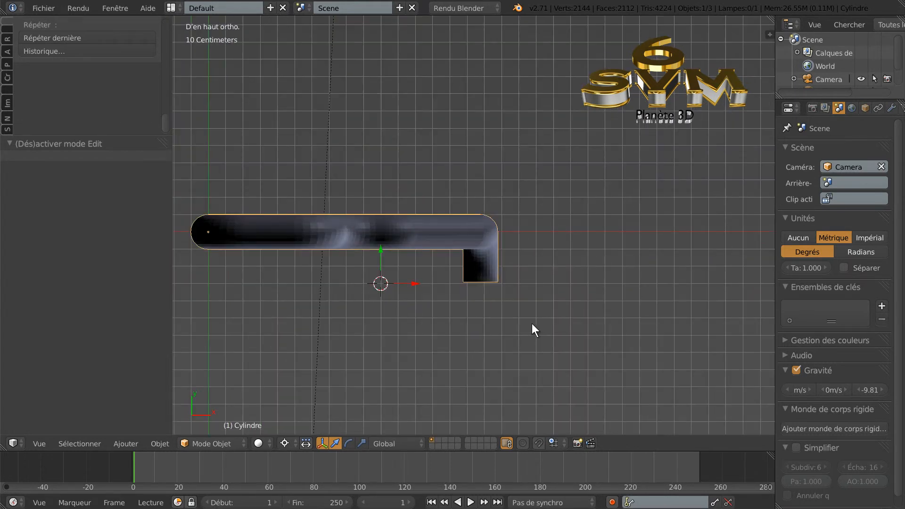
key("Tab")
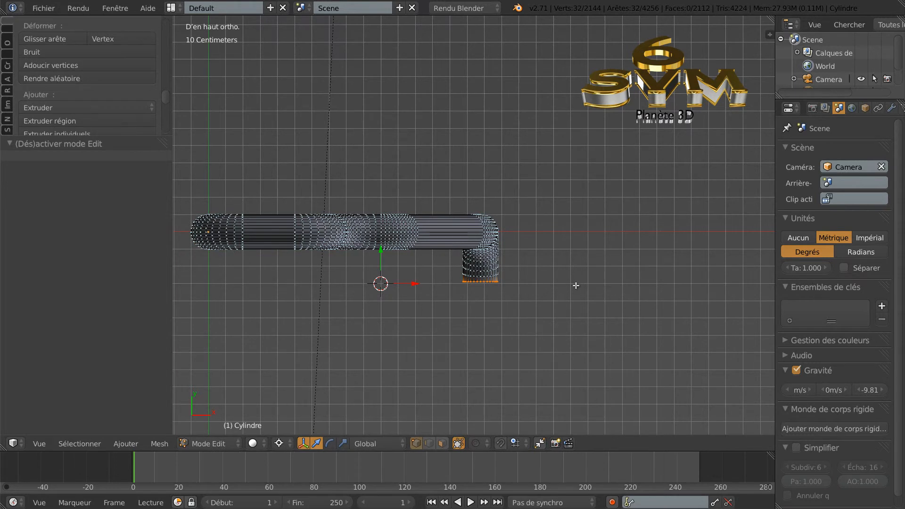
scroll(589, 294, "down", 2)
middle_click_drag(617, 310, 576, 310, "shift")
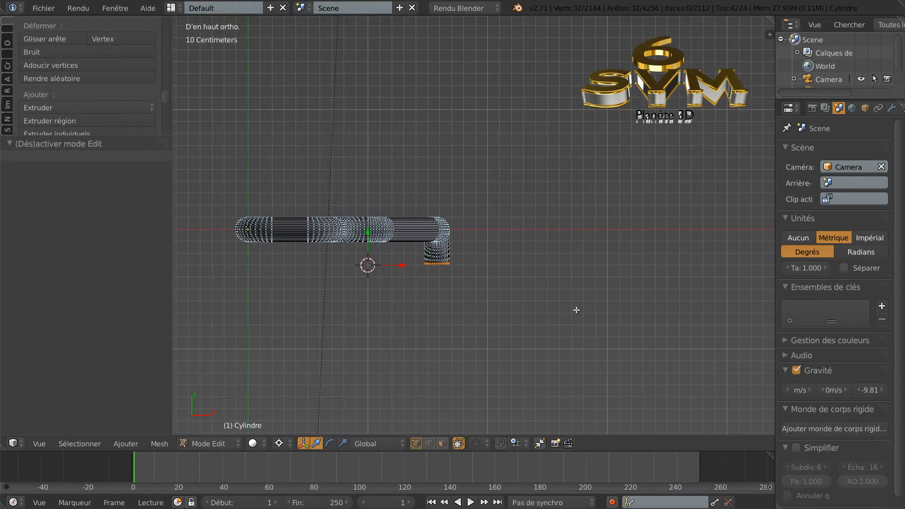
left_click(525, 267)
key("alt+r")
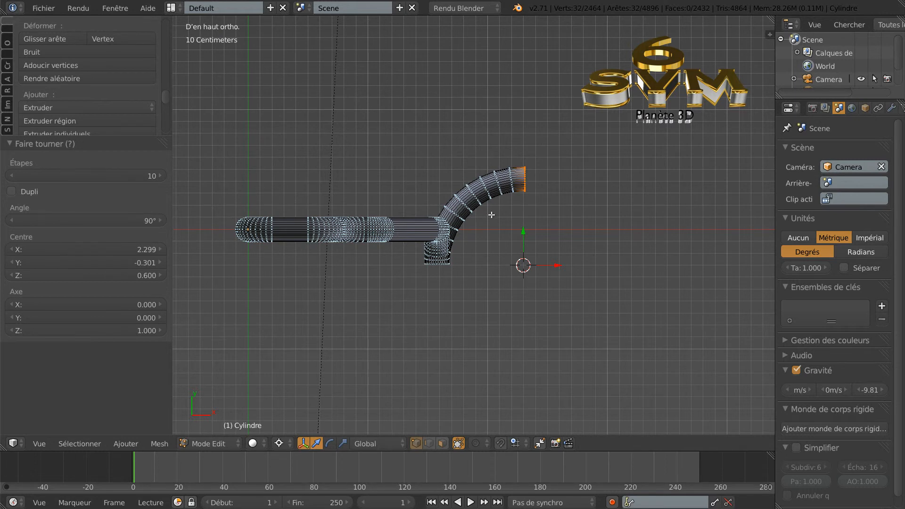
left_click(149, 222)
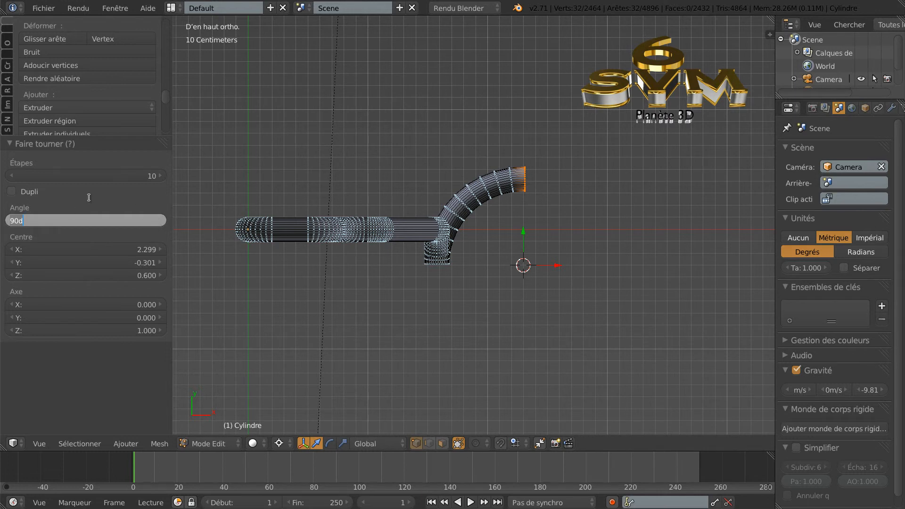
type("-90")
key("Return")
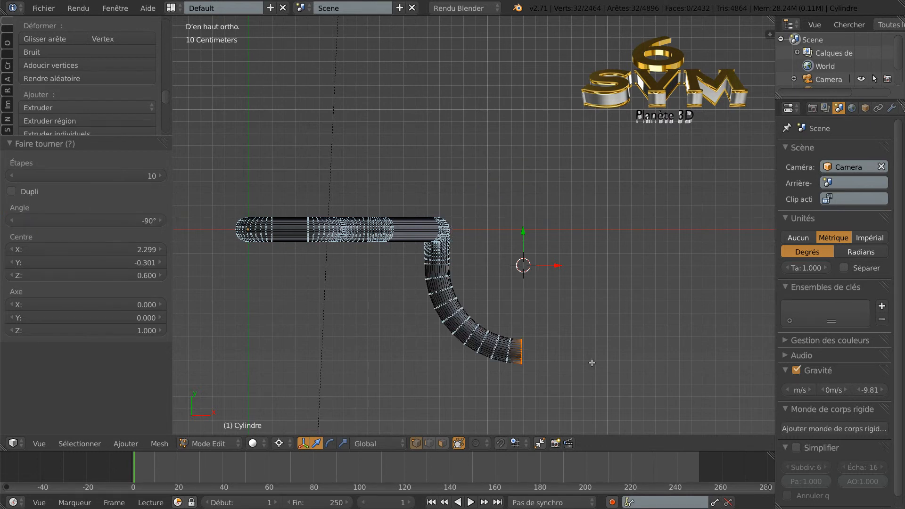
Increase the wide elbow's spin steps to 29 for a smoother curve.
middle_click_drag(609, 386, 505, 276)
middle_click_drag(617, 263, 604, 313)
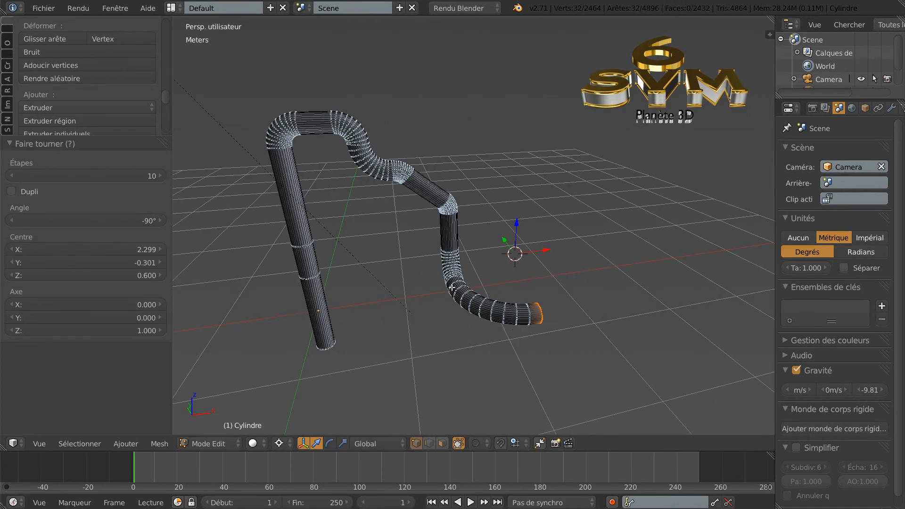
left_click_drag(150, 175, 166, 176)
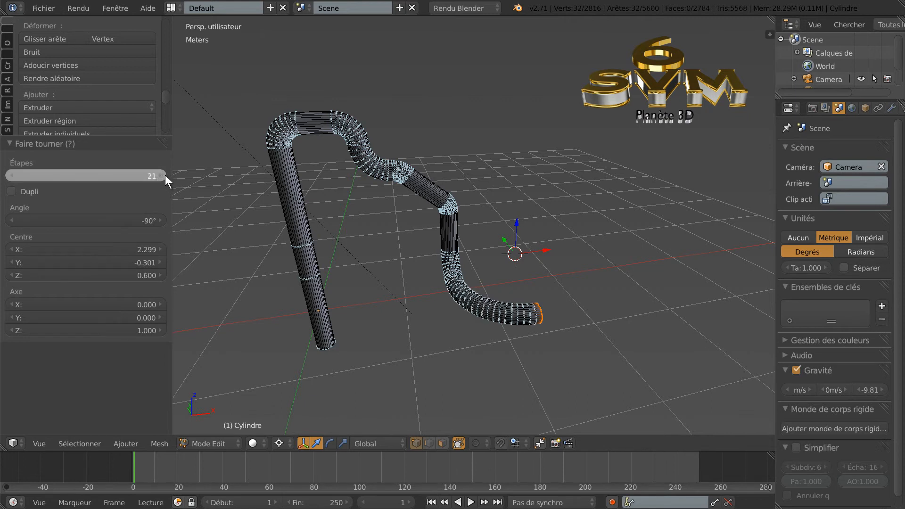
left_click_drag(437, 285, 513, 280)
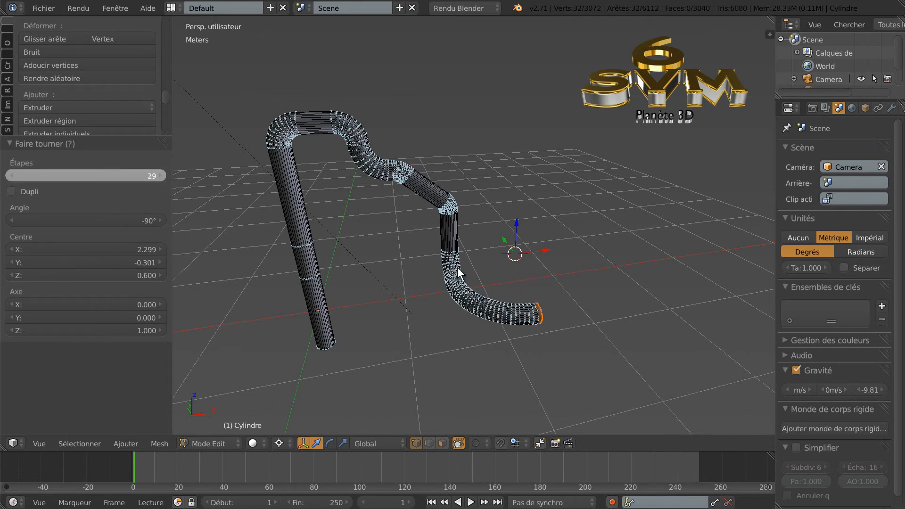